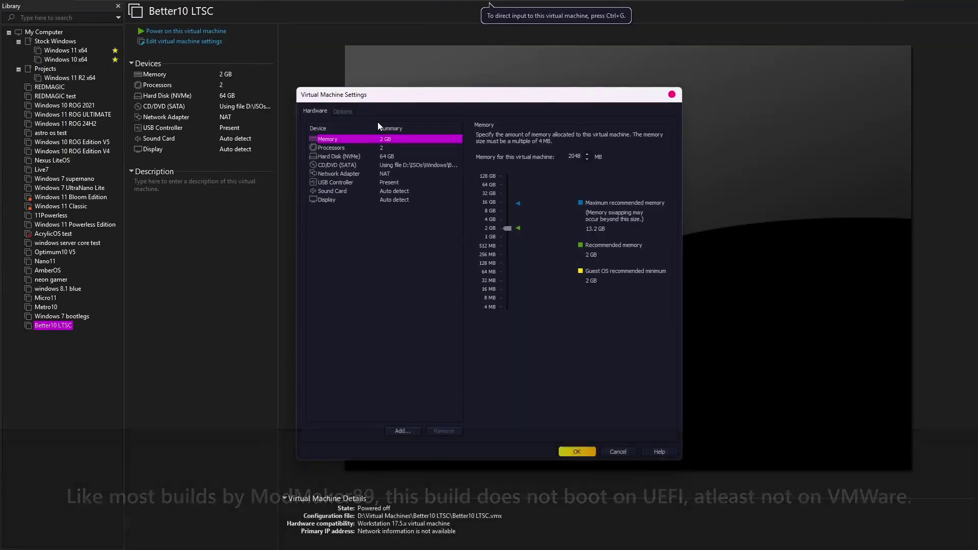
- Set the Better10 LTSC virtual machine's firmware type to BIOS in its advanced options and save the settings
left_click(343, 111)
left_click(392, 247)
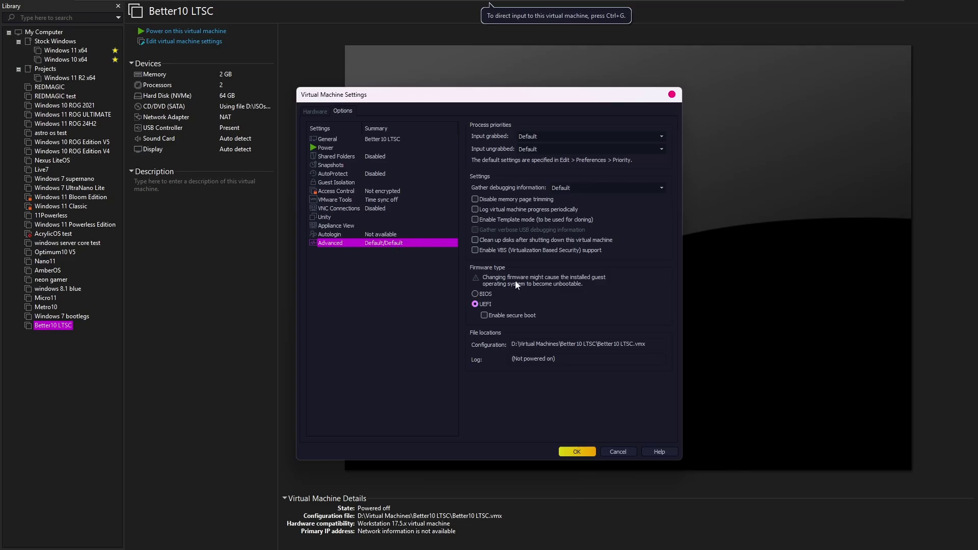
key("Return")
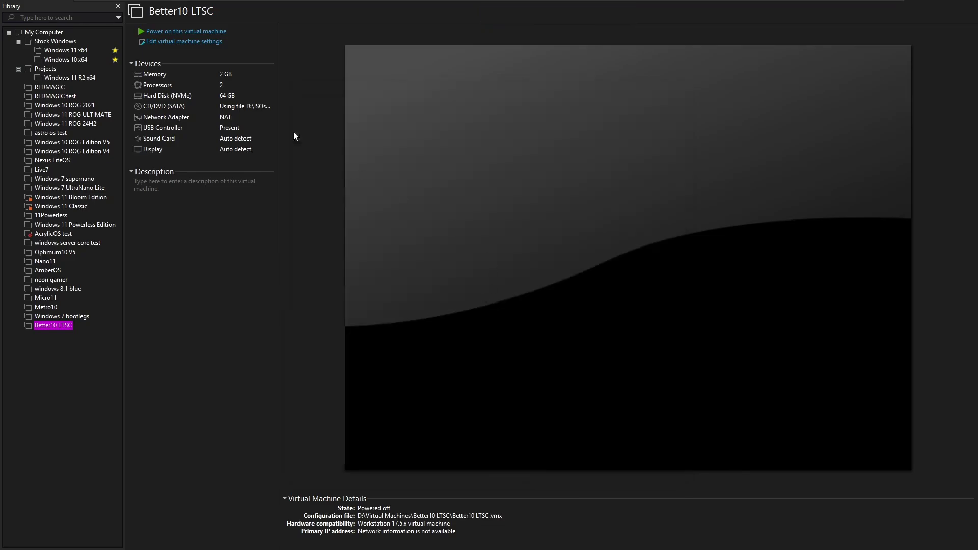
- Power on the Better10 LTSC virtual machine and boot it into Windows Setup
left_click(214, 31)
left_click(630, 298)
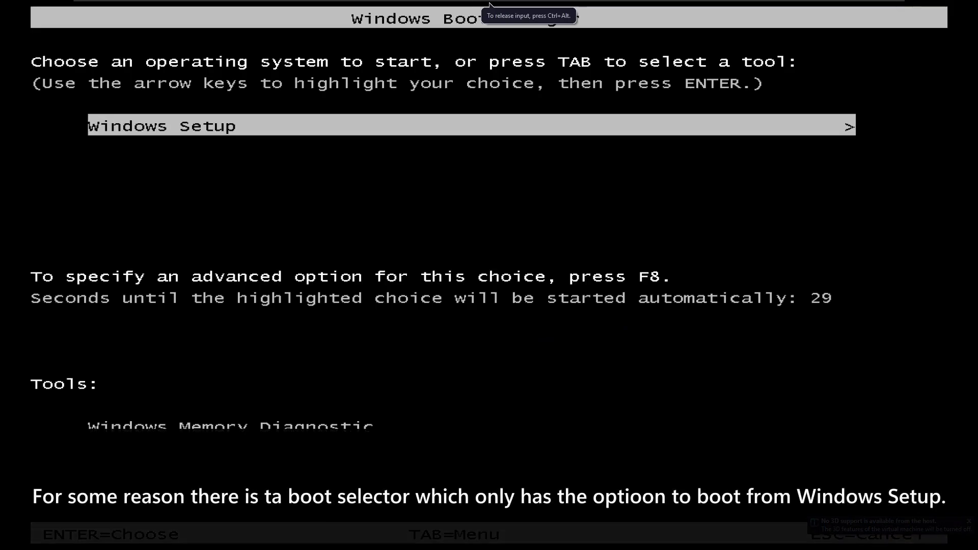
key("Return")
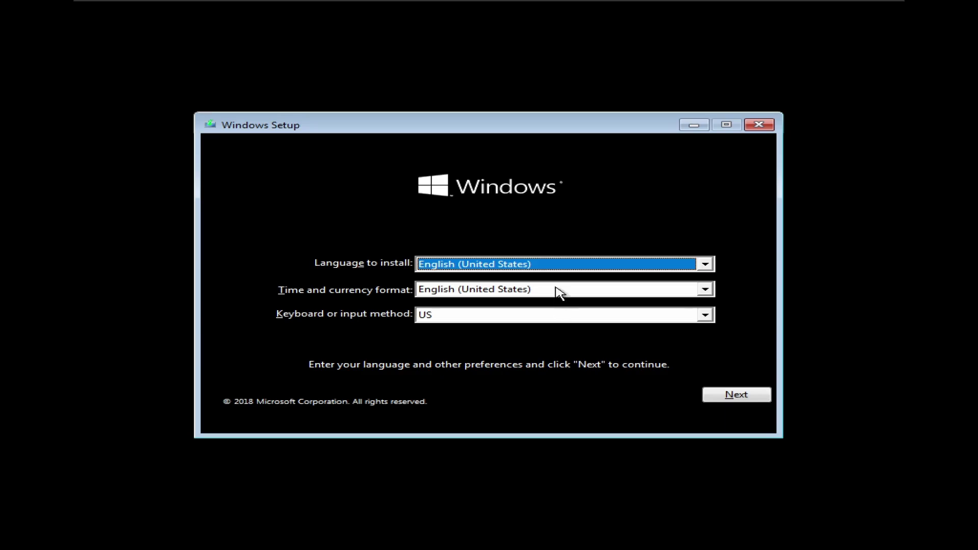
- Set the time and currency format to Italian (Italy) with the Italian keyboard, and accept the license terms
key("Tab")
type("ita")
key("Tab")
key("Tab")
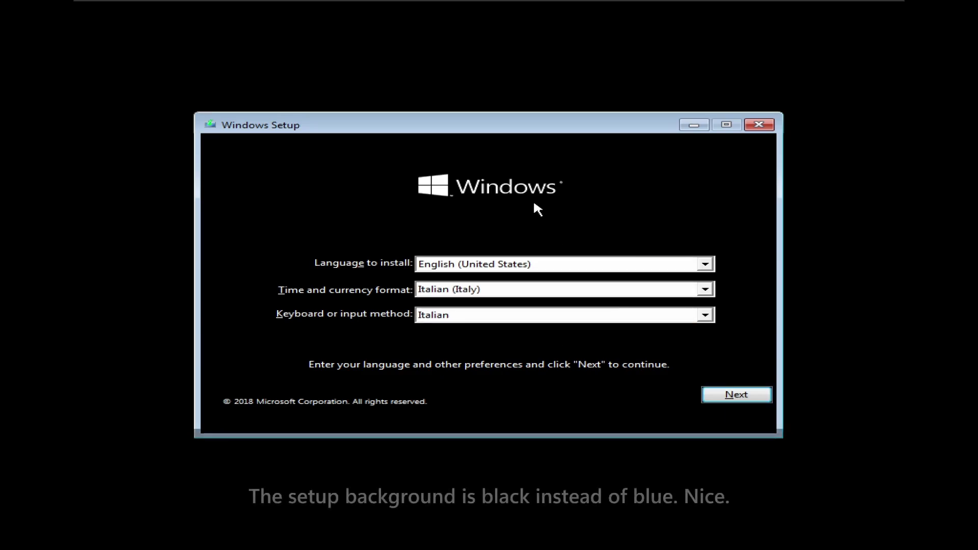
key("Return")
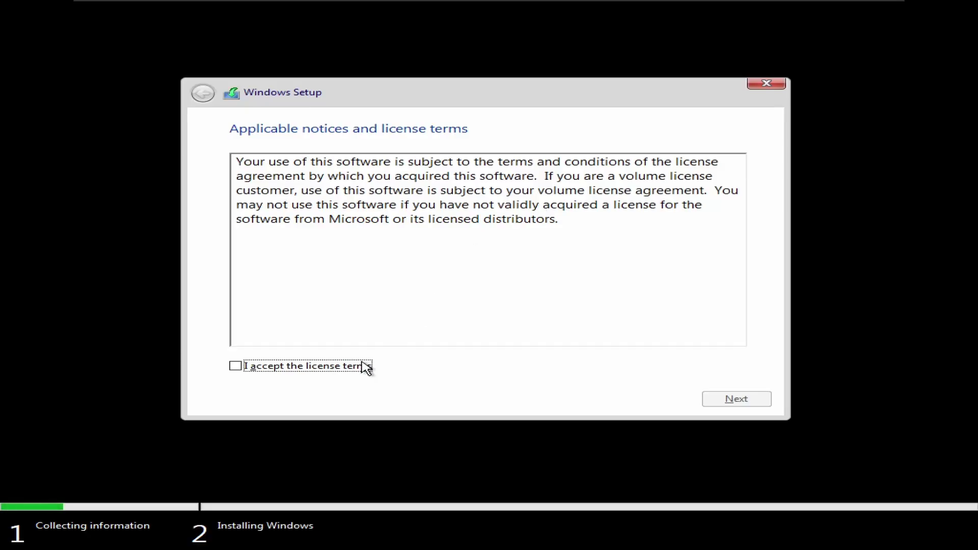
left_click(326, 366)
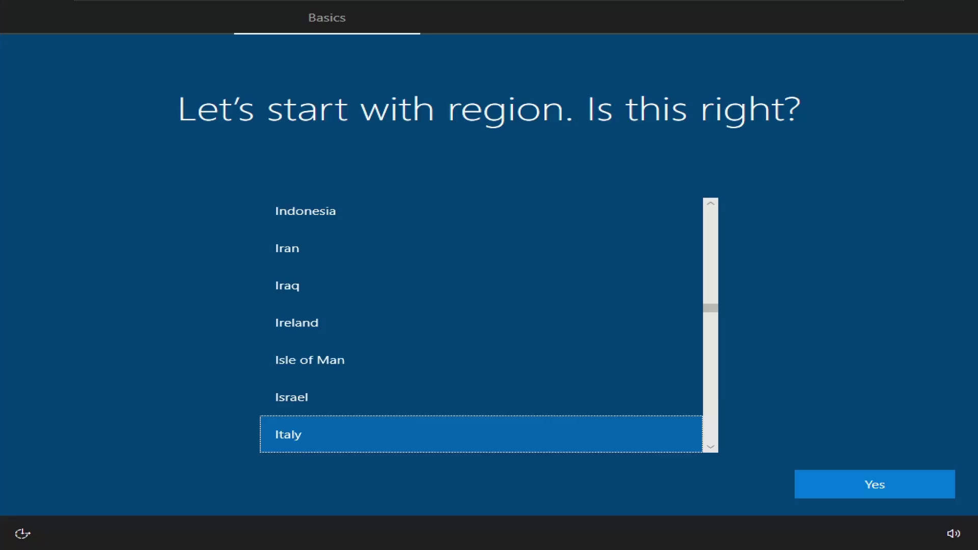
- Confirm Italy as the region and enter the user name for the PC's local account
left_click(869, 476)
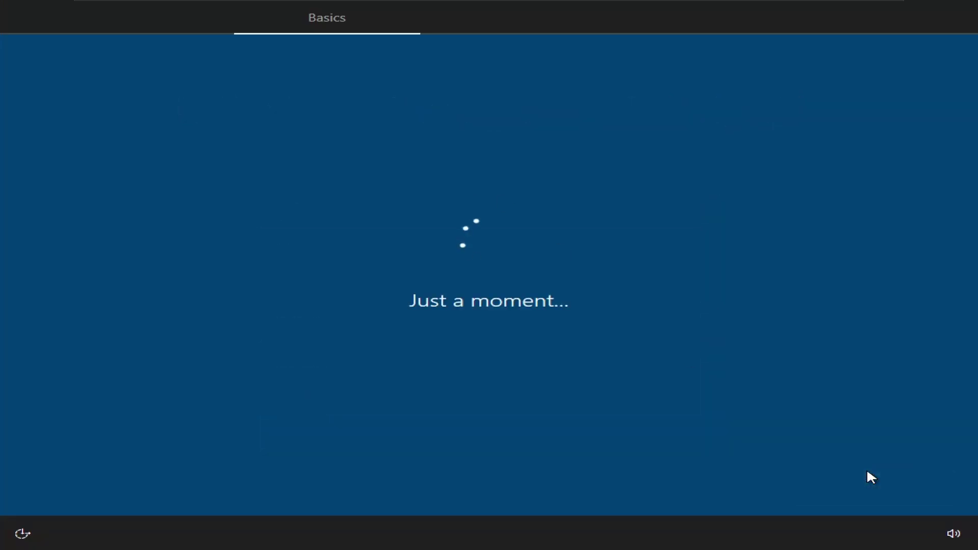
scroll(517, 311, "down", 2)
left_click(864, 480)
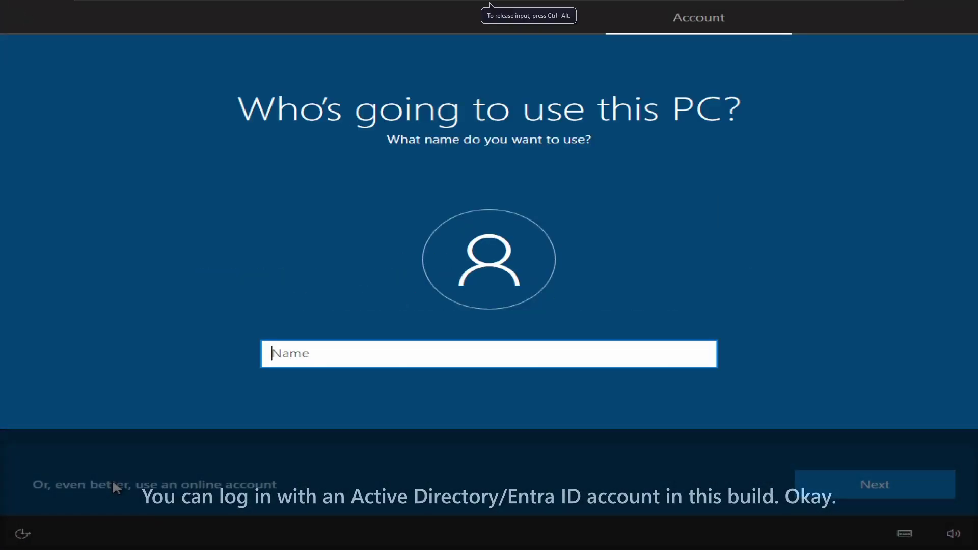
type("XPower7125")
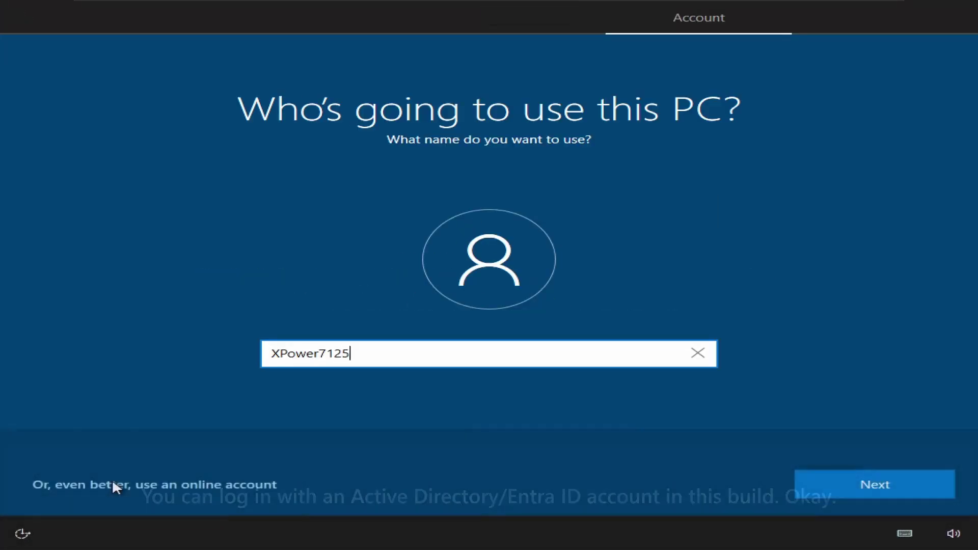
key("Return")
- Complete the privacy choices, answering No to tailored experiences with diagnostic data
left_click(531, 354)
left_click(469, 353)
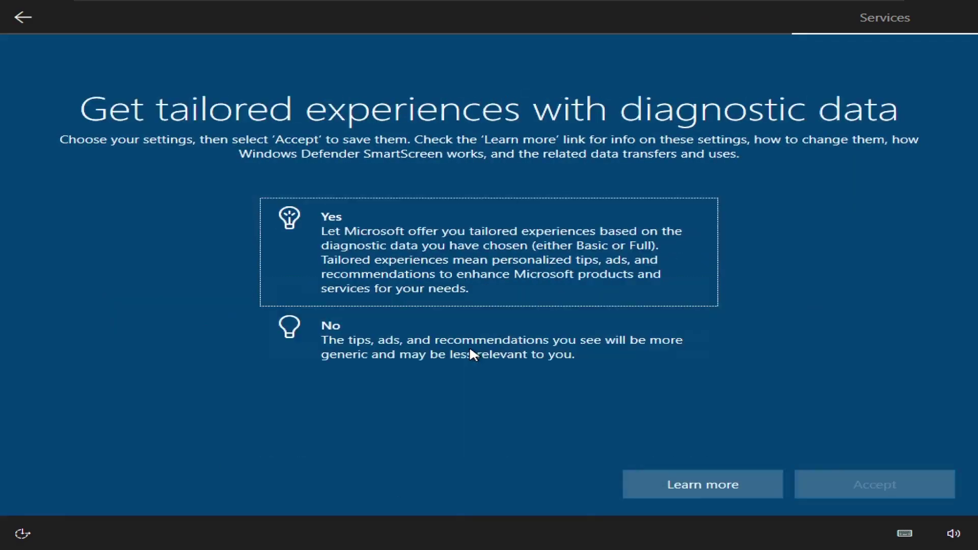
left_click(469, 354)
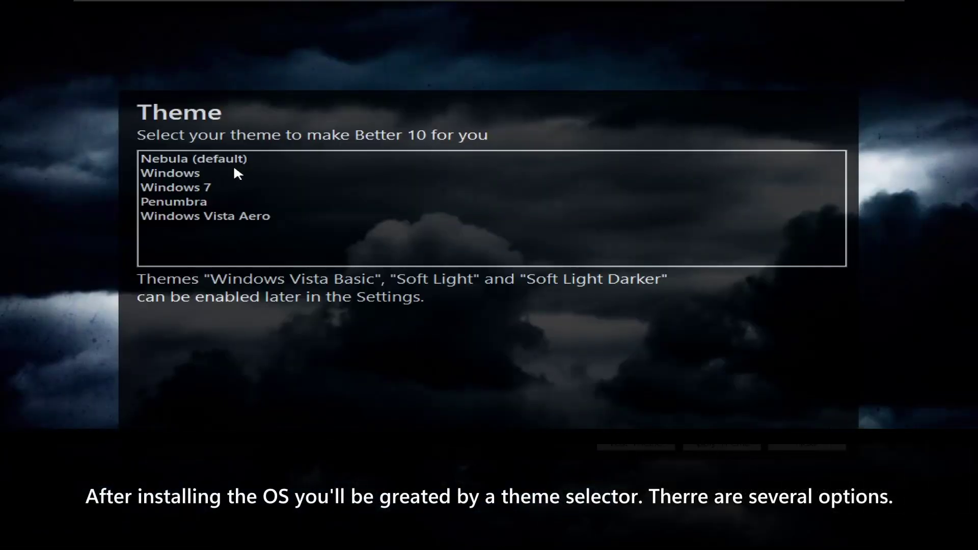
- Browse the available Better 10 themes and test Nebula (default) in a preview window
left_click(221, 172)
left_click(252, 159)
left_click(242, 202)
left_click(240, 189)
left_click(243, 216)
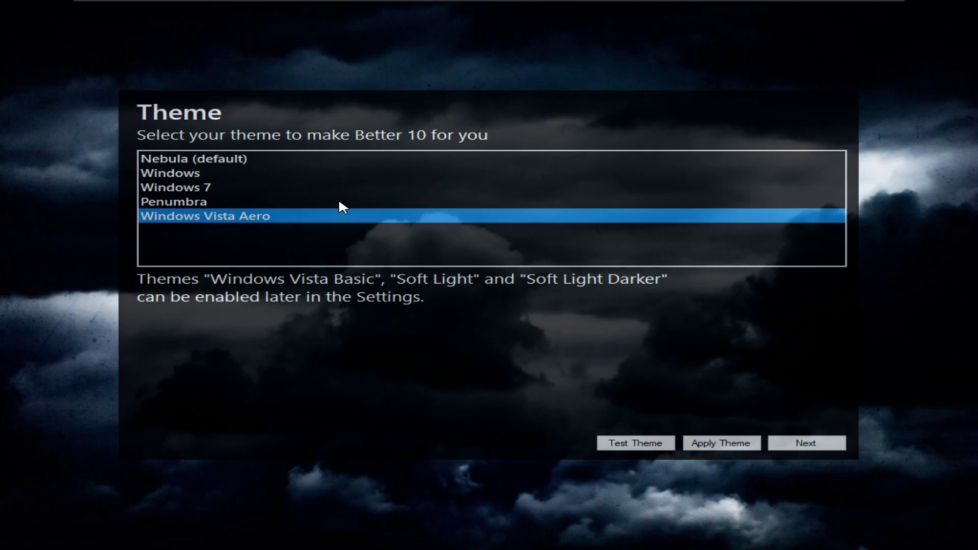
left_click(295, 198)
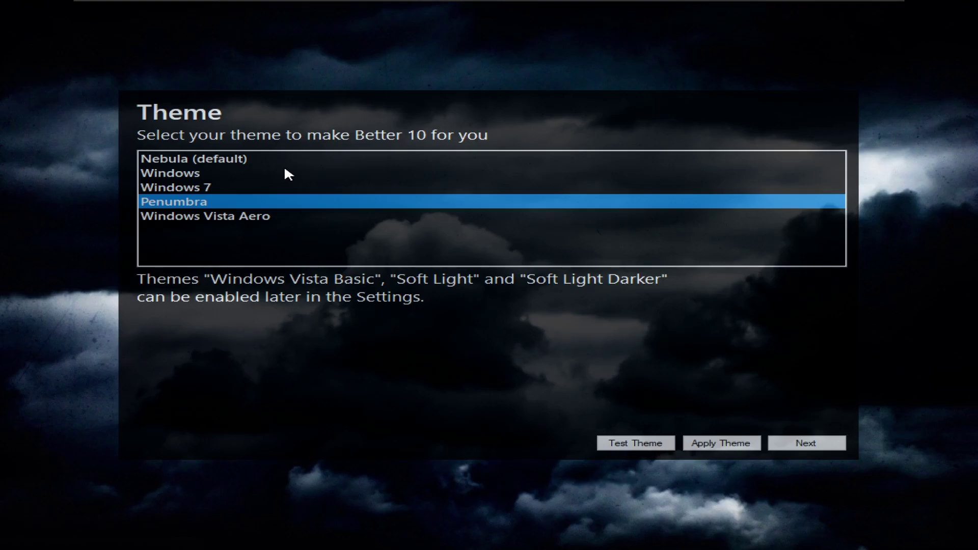
left_click(284, 170)
left_click(295, 159)
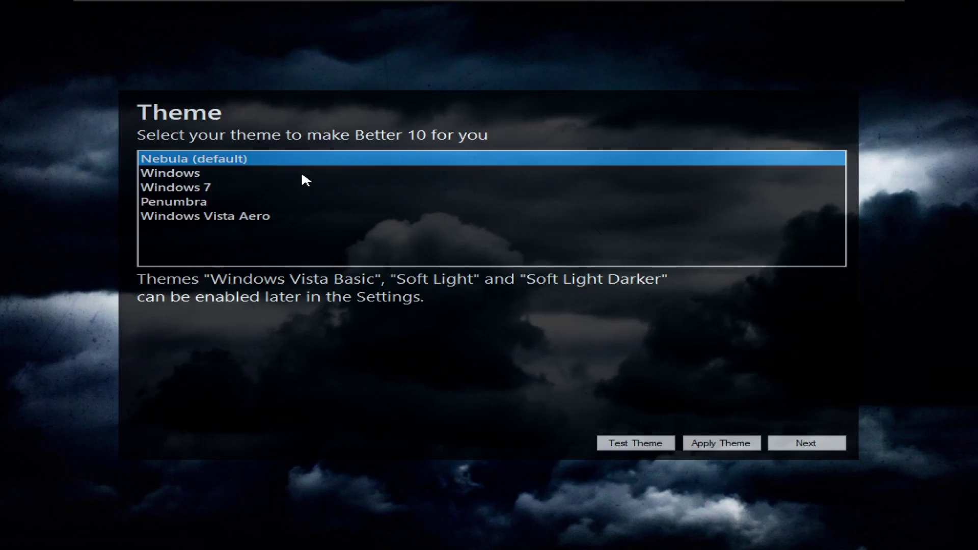
left_click(660, 448)
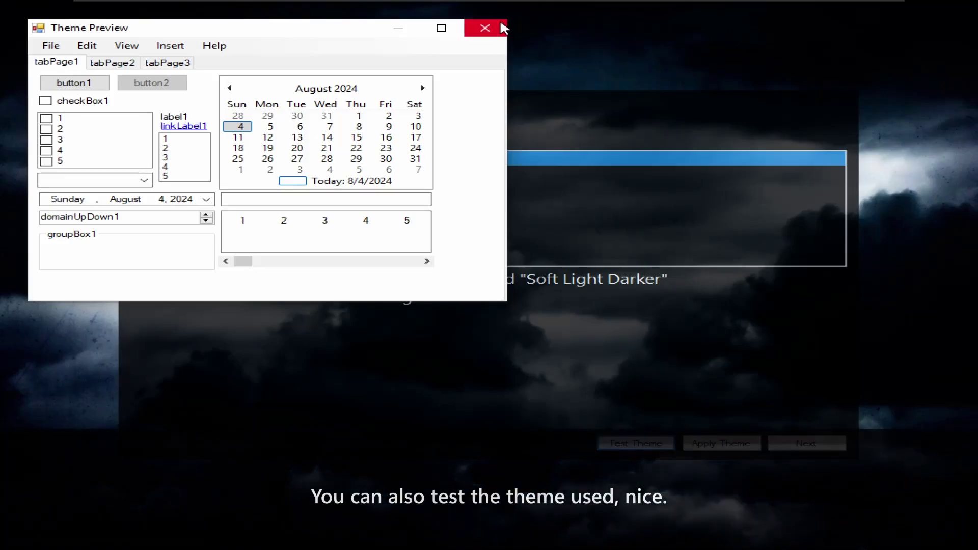
left_click(485, 27)
- Test the Penumbra theme in the preview window and close the preview
left_click(219, 199)
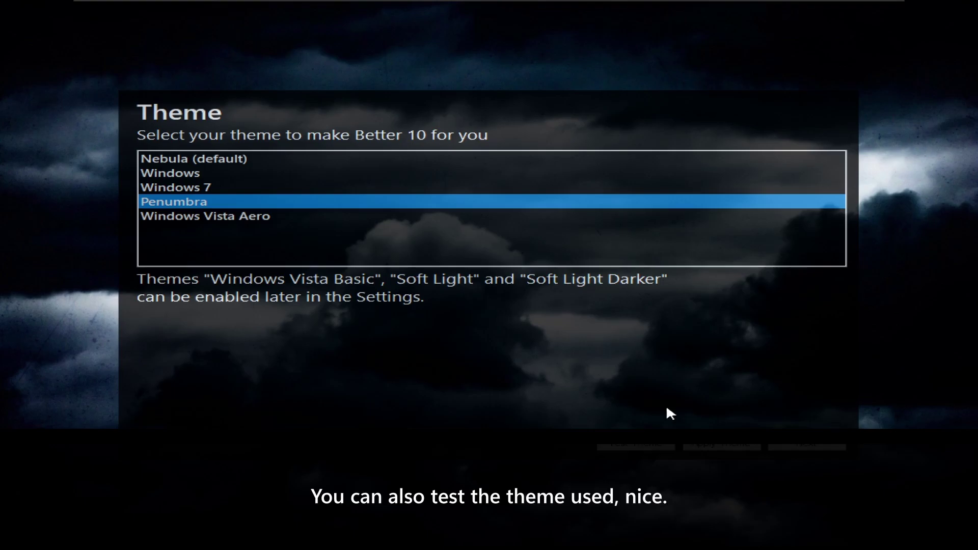
left_click(646, 445)
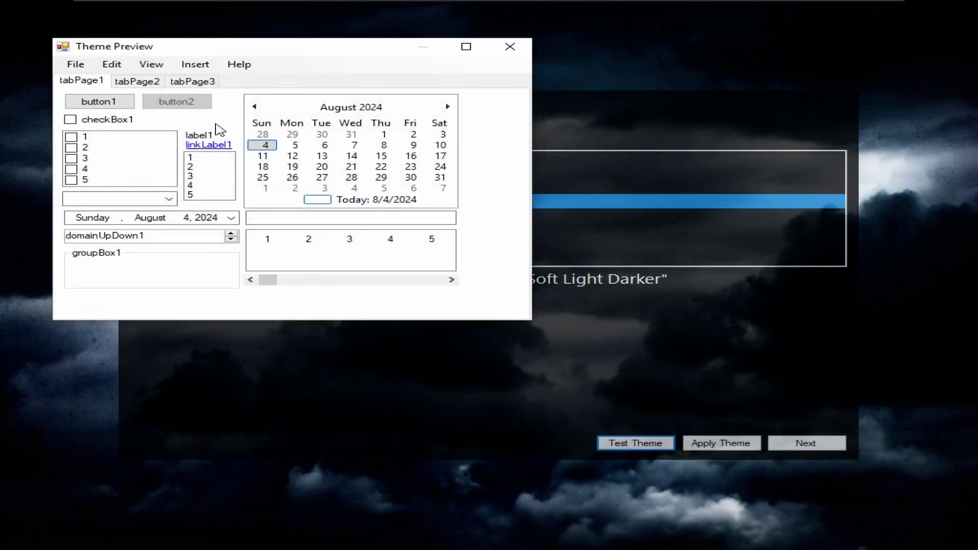
left_click_drag(213, 50, 253, 175)
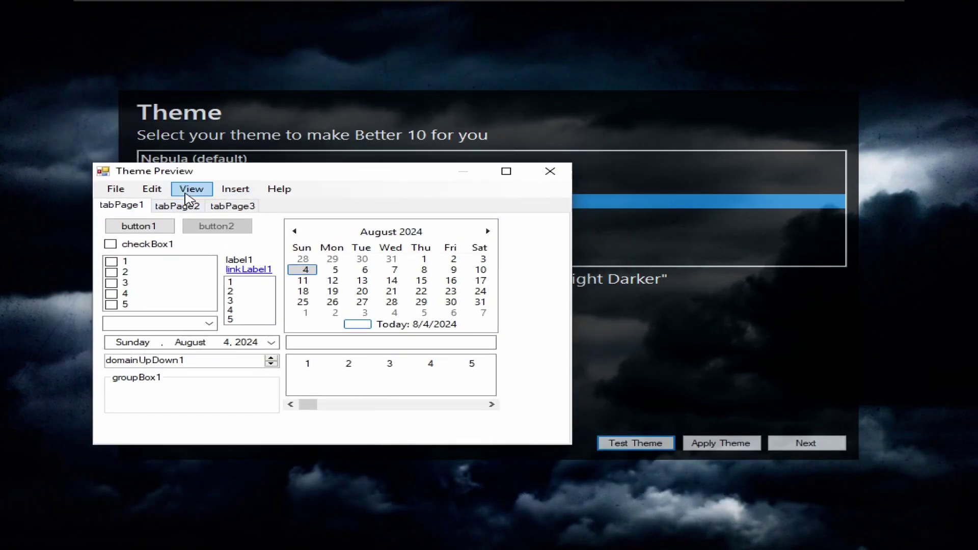
left_click(560, 176)
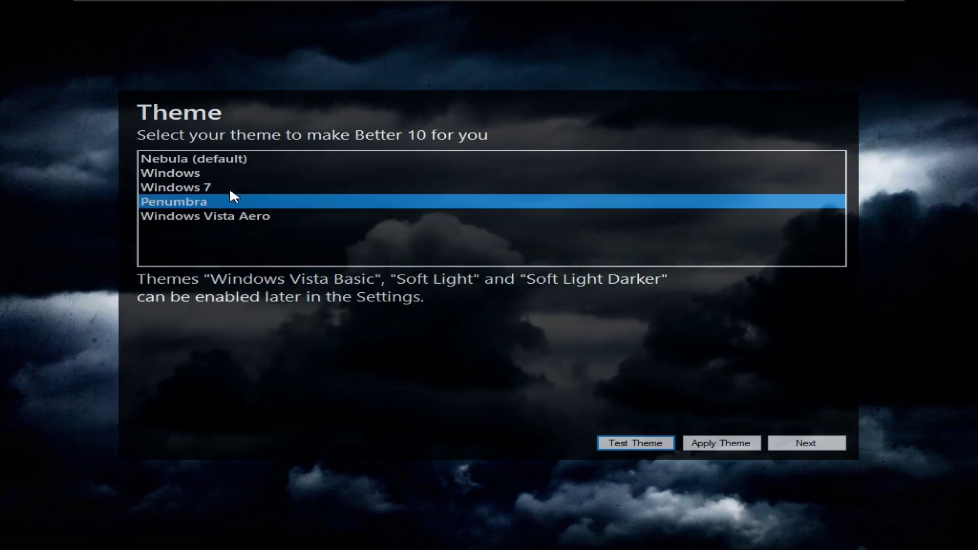
- Test the Windows 7 theme in the preview window and try to apply it
left_click(227, 187)
left_click(632, 439)
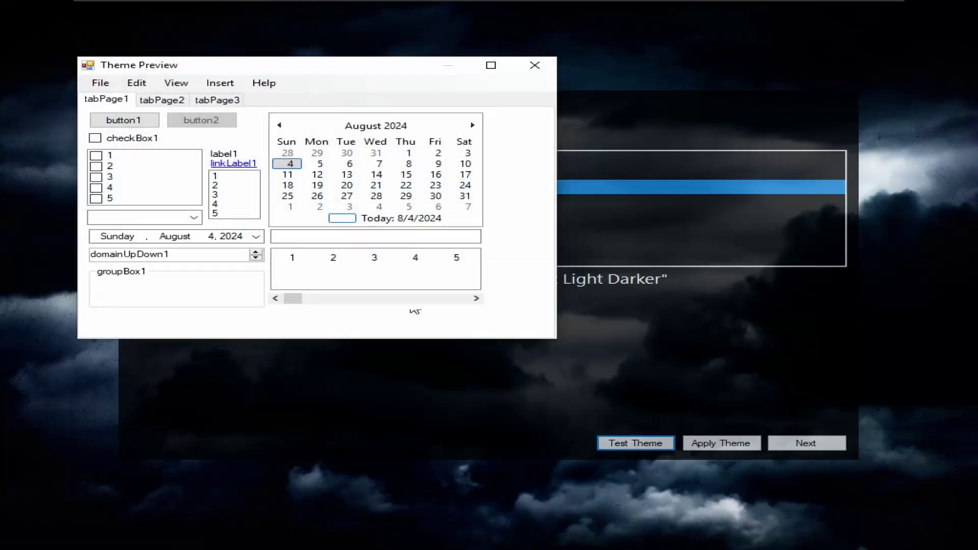
left_click(535, 65)
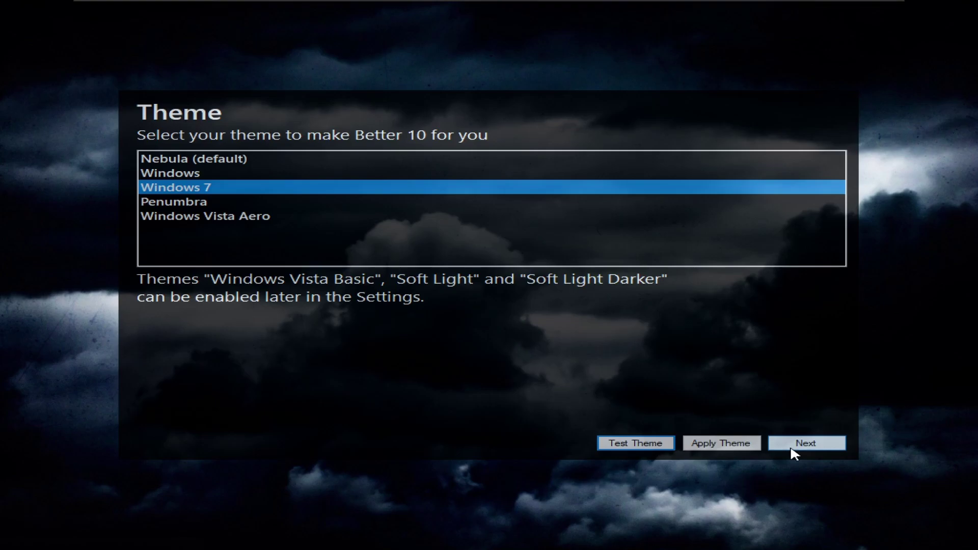
left_click(720, 444)
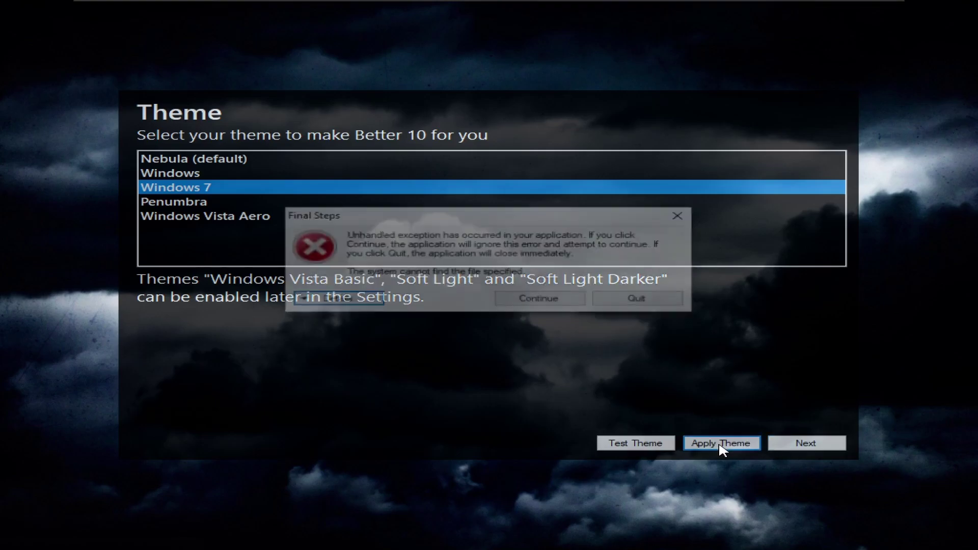
left_click(543, 305)
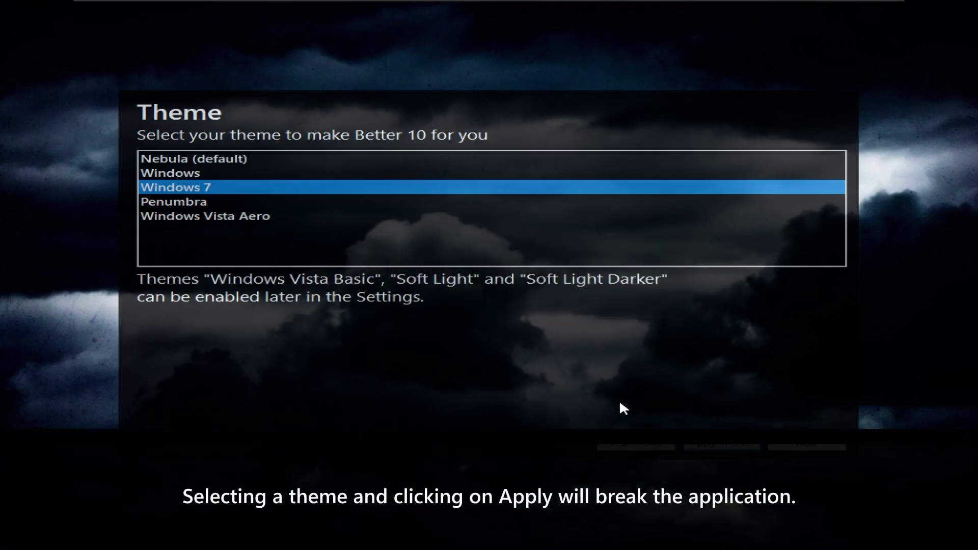
- Reopen the Windows 7 theme preview, examine its tab pages and close it
left_click(637, 442)
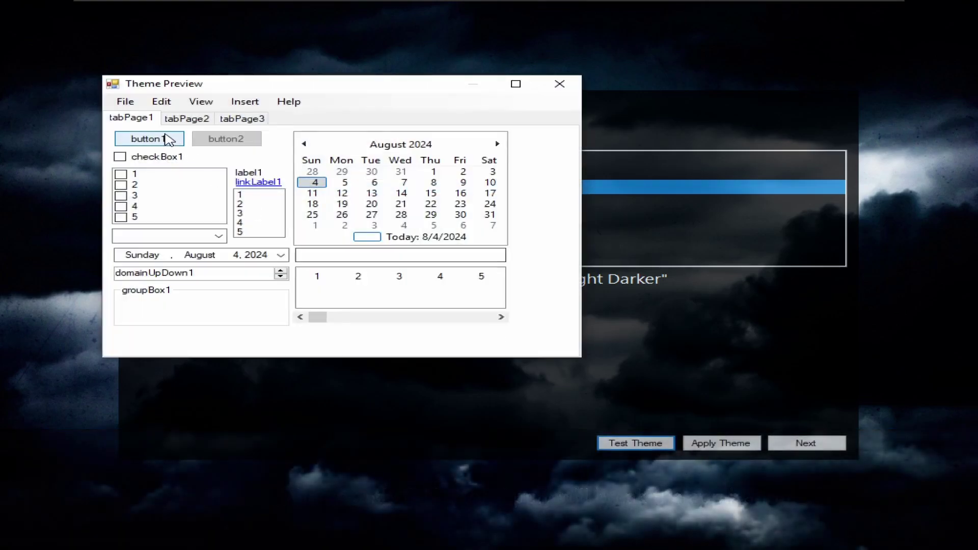
left_click(172, 119)
left_click(147, 119)
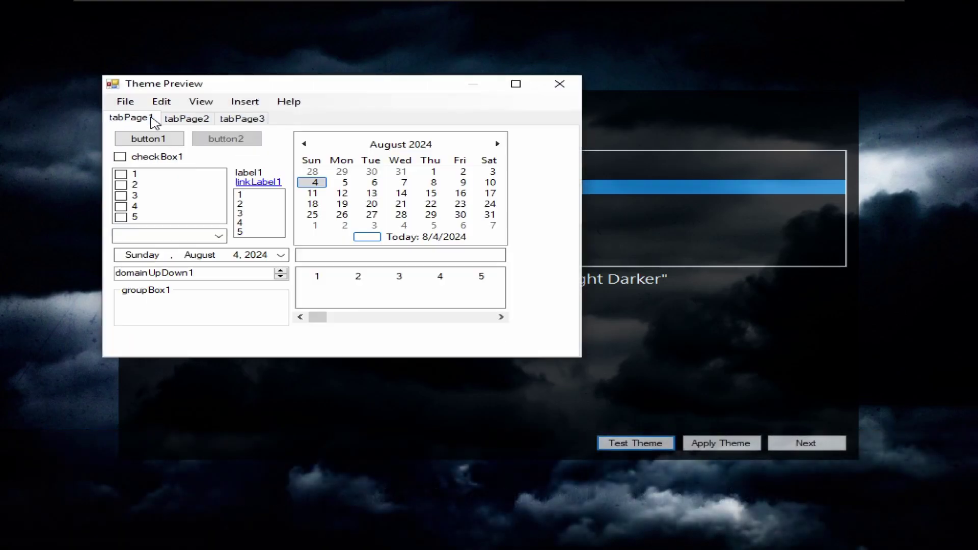
left_click(559, 84)
- Select the Nebula (default) theme and continue past the theme page
left_click(259, 174)
left_click(283, 159)
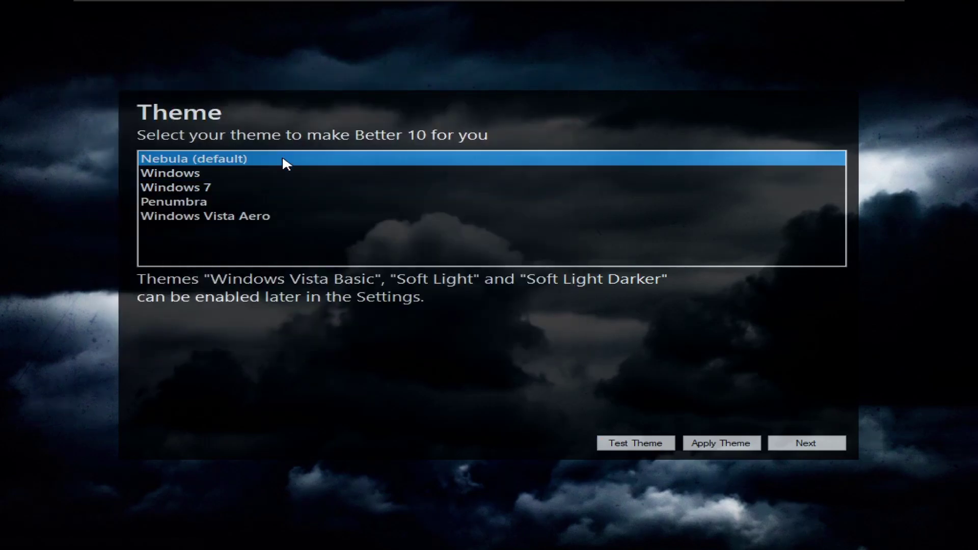
left_click(270, 202)
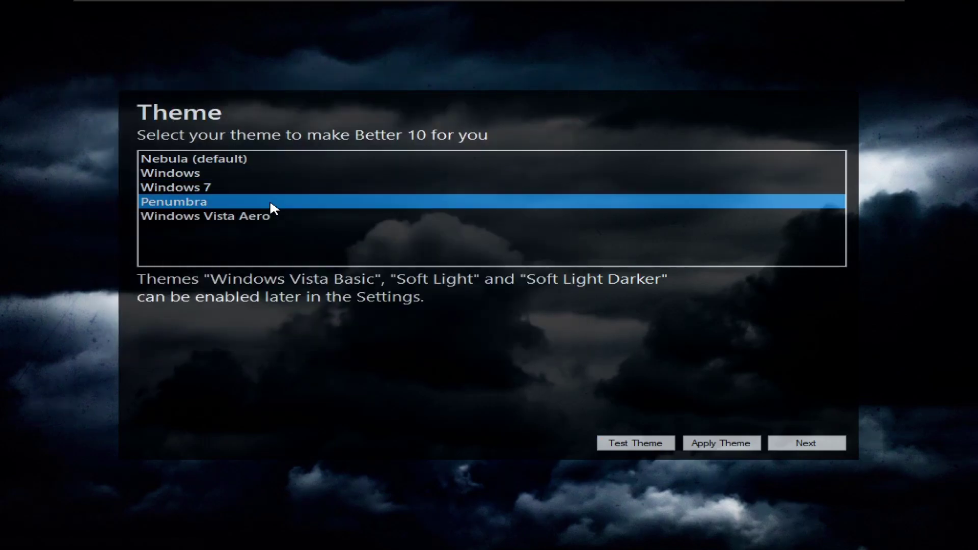
left_click(291, 160)
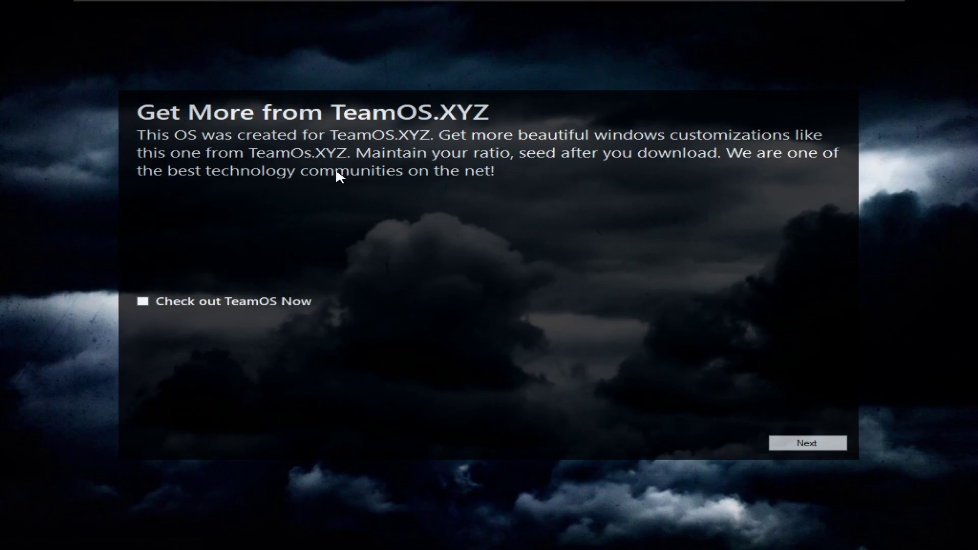
- Skip checking out TeamOS and reboot the system to finish the Better10 final steps
left_click(803, 445)
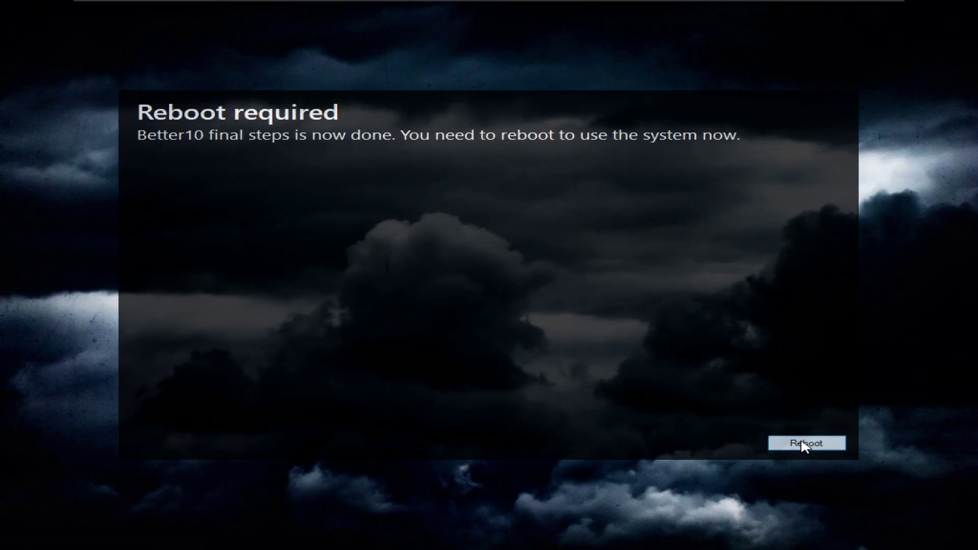
left_click(803, 444)
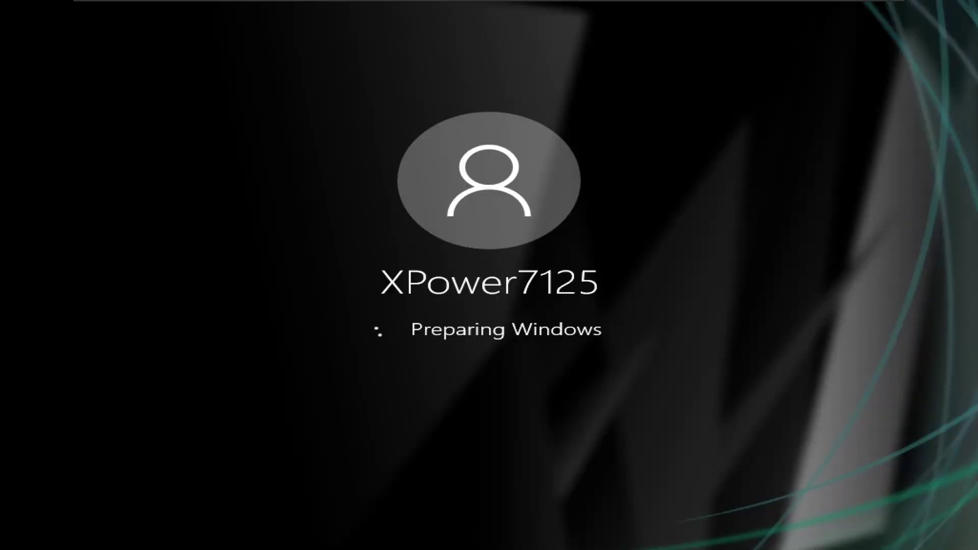
- Run explorer as a new task from Task Manager to load the desktop, and close Task Manager
key("ctrl+shift+Escape")
left_click(199, 334)
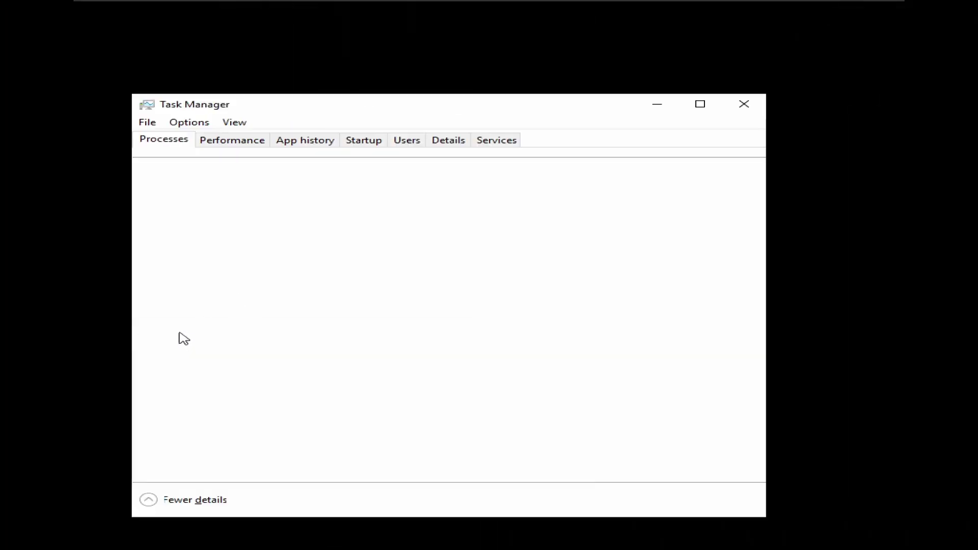
left_click(147, 123)
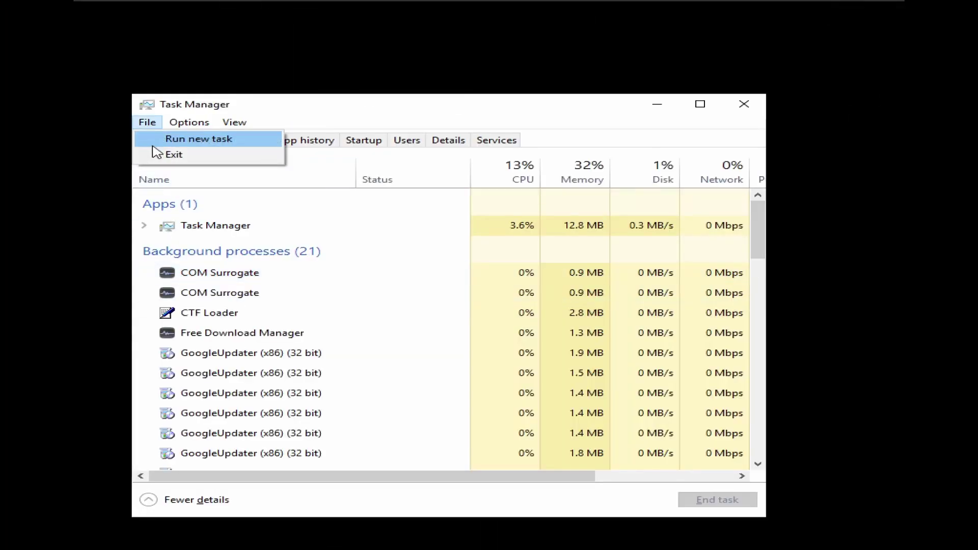
left_click(152, 145)
type("explorer")
key("Return")
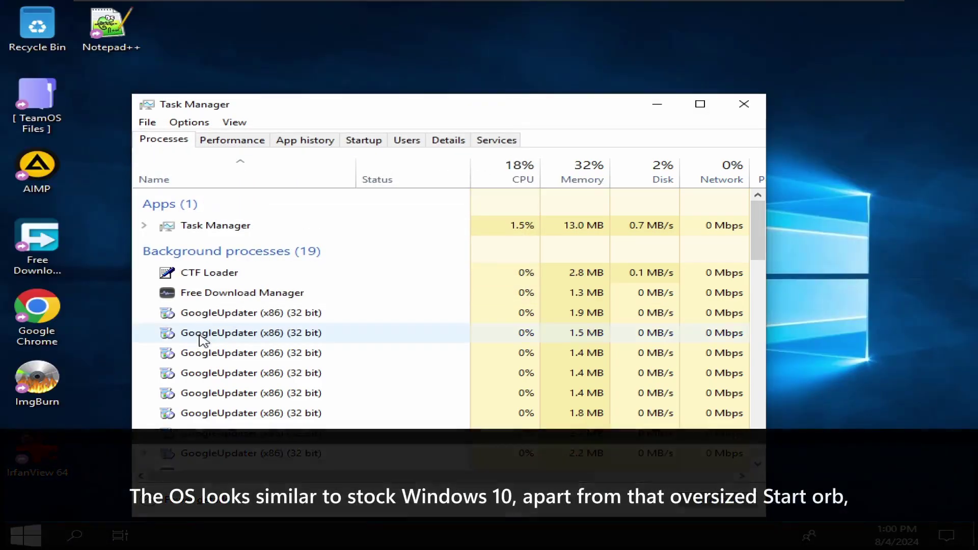
key("alt+F4")
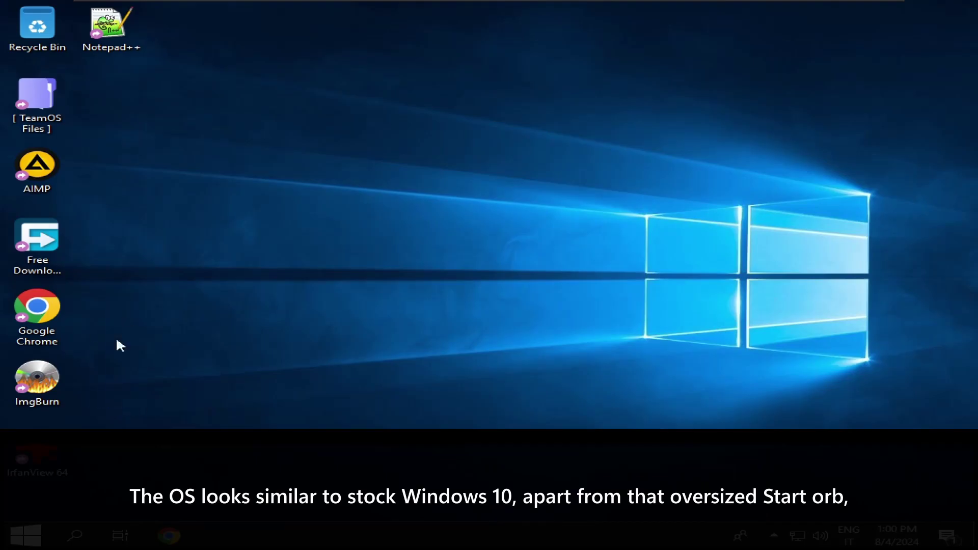
- Open the Start menu, look through its All Programs list and close the menu
left_click(27, 535)
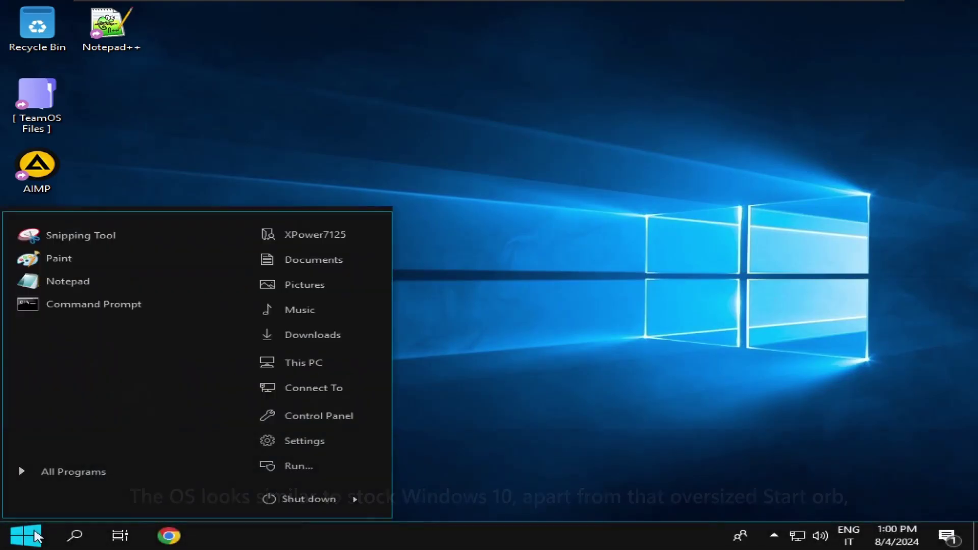
left_click(96, 472)
left_click(95, 471)
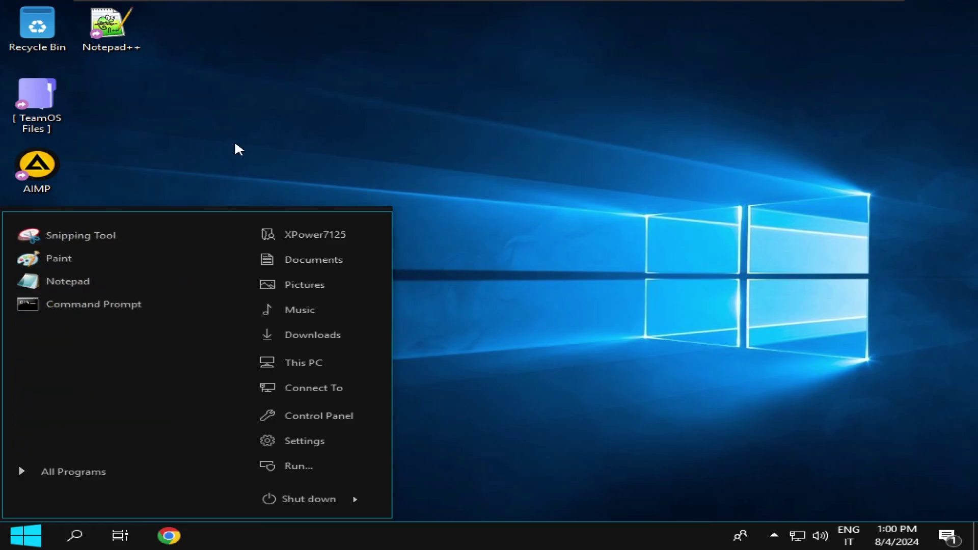
left_click(112, 462)
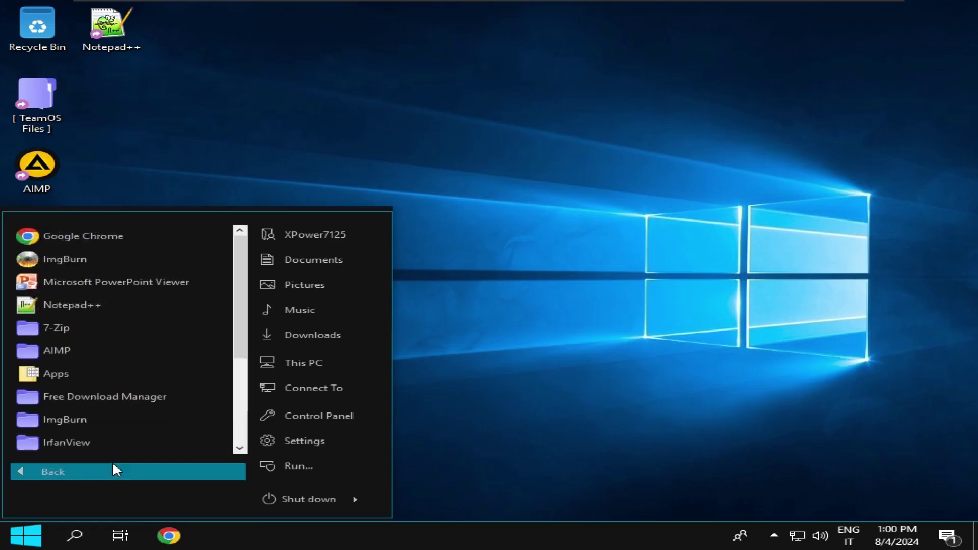
left_click(112, 462)
left_click(307, 94)
left_click(166, 7)
left_click(208, 124)
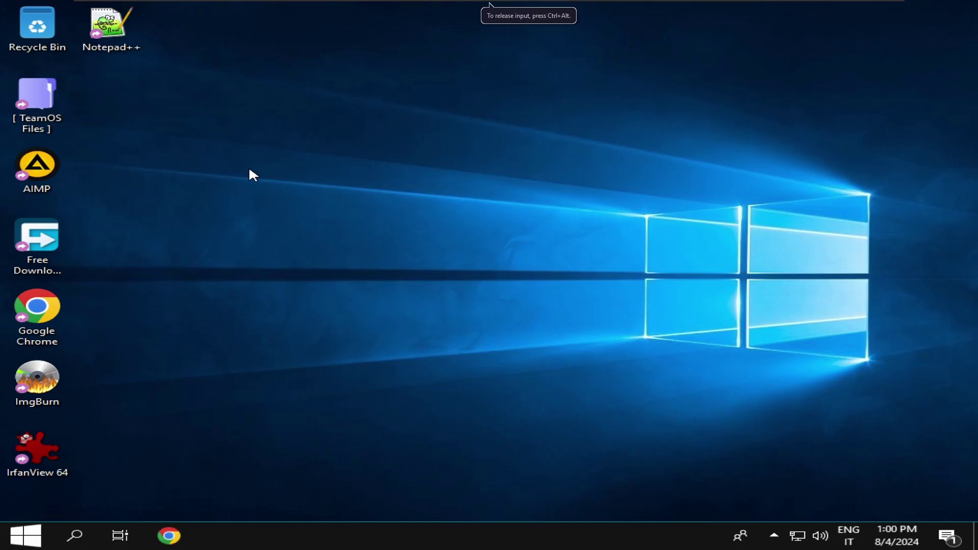
- Launch the VMware Tools installer from DVD Drive (D:) in This PC and allow it to make changes
key("super+e")
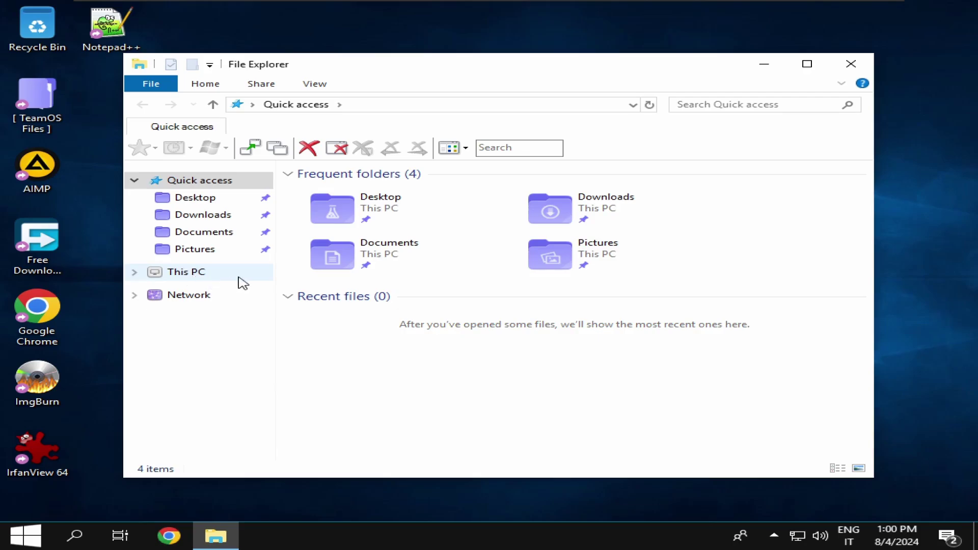
left_click(238, 275)
left_click(602, 398)
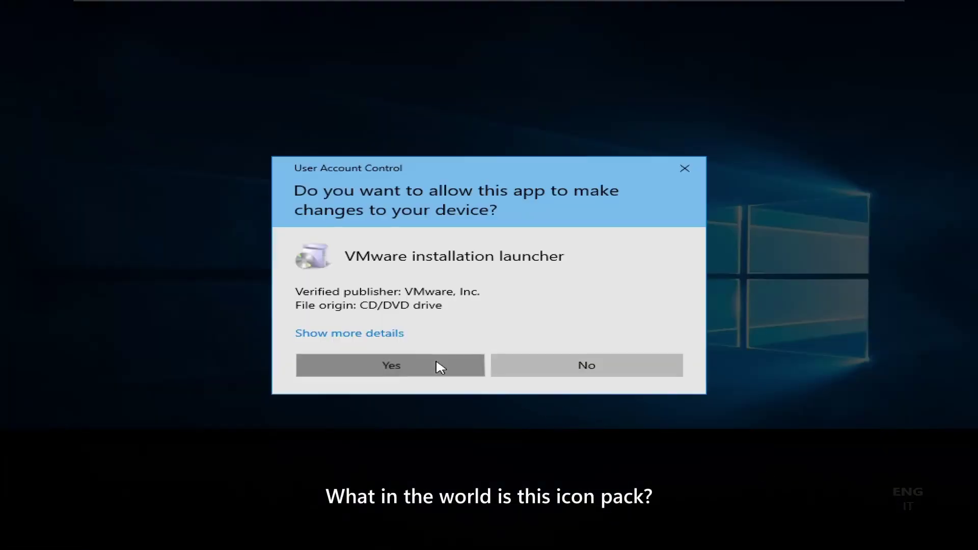
left_click(437, 365)
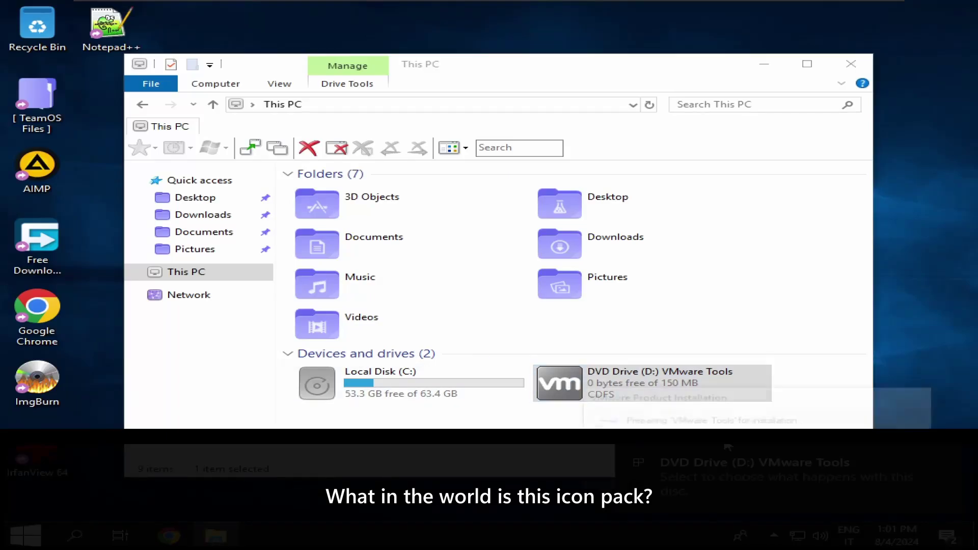
- Close the This PC window and continue past the welcome page of the VMware Tools installation wizard
key("super")
left_click(442, 454)
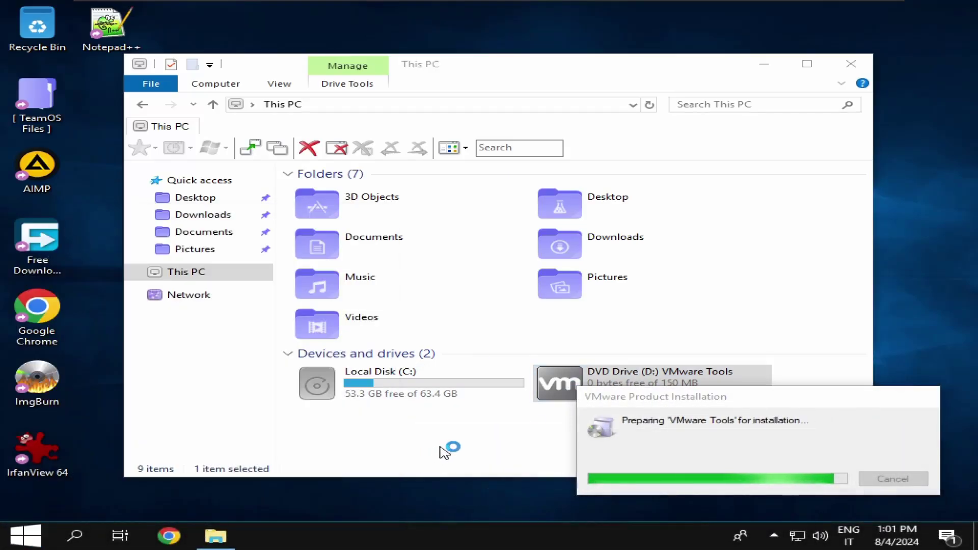
left_click(448, 449)
key("alt+F4")
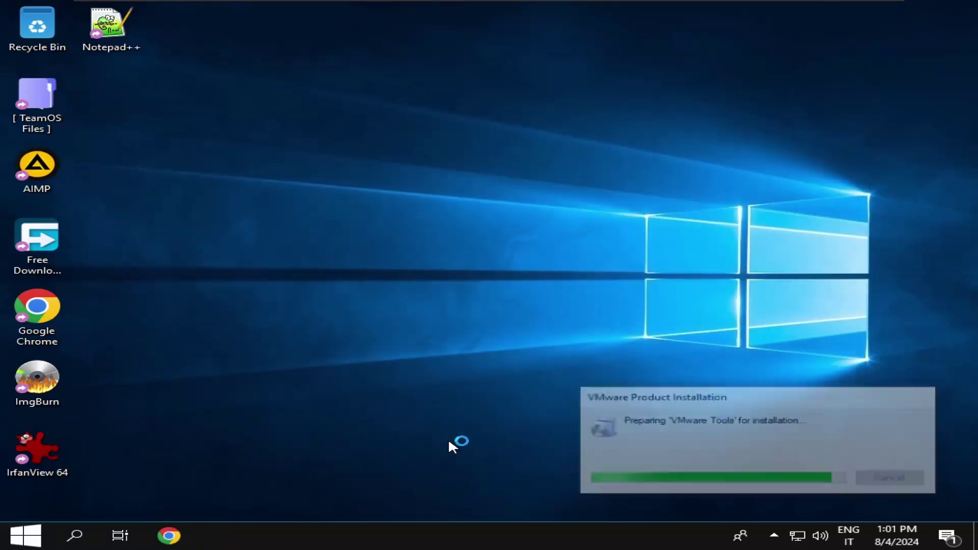
right_click(448, 439)
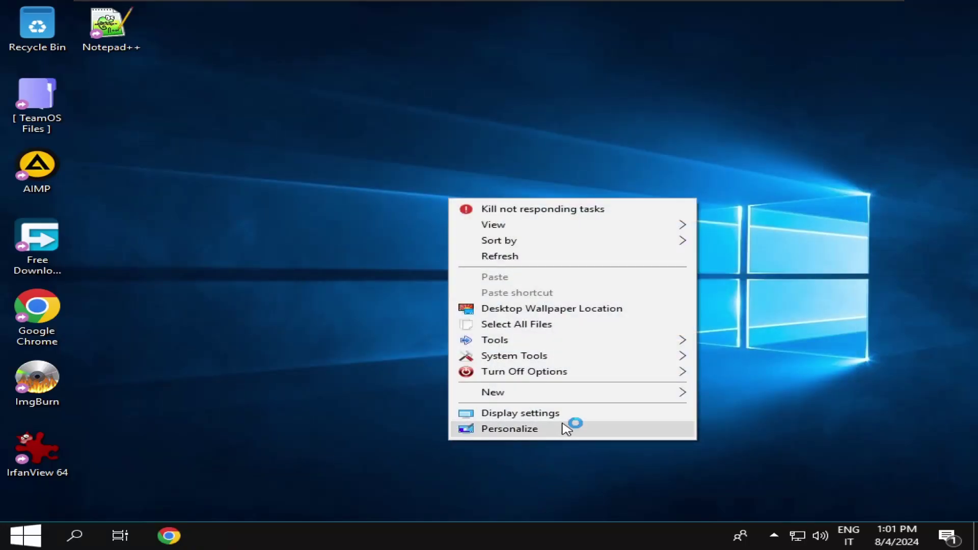
left_click(526, 452)
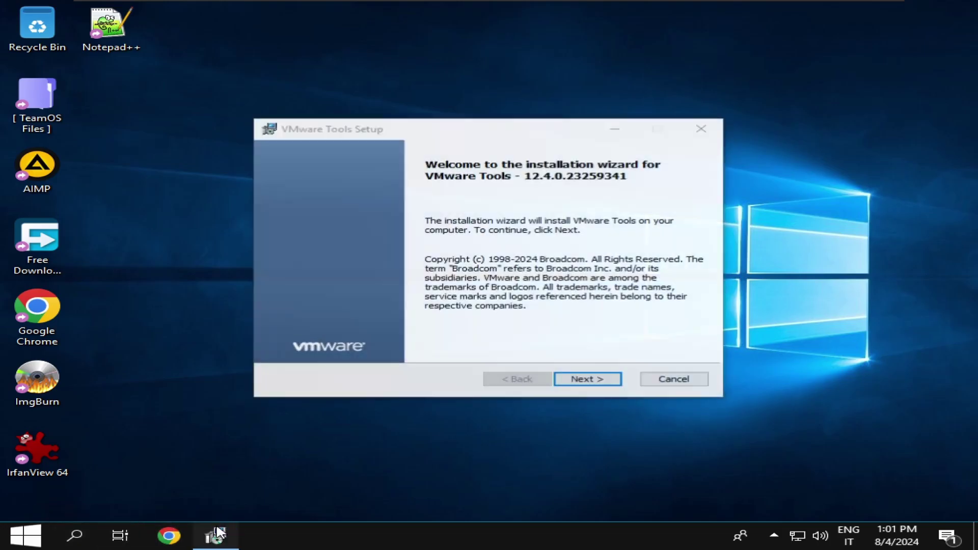
left_click(586, 381)
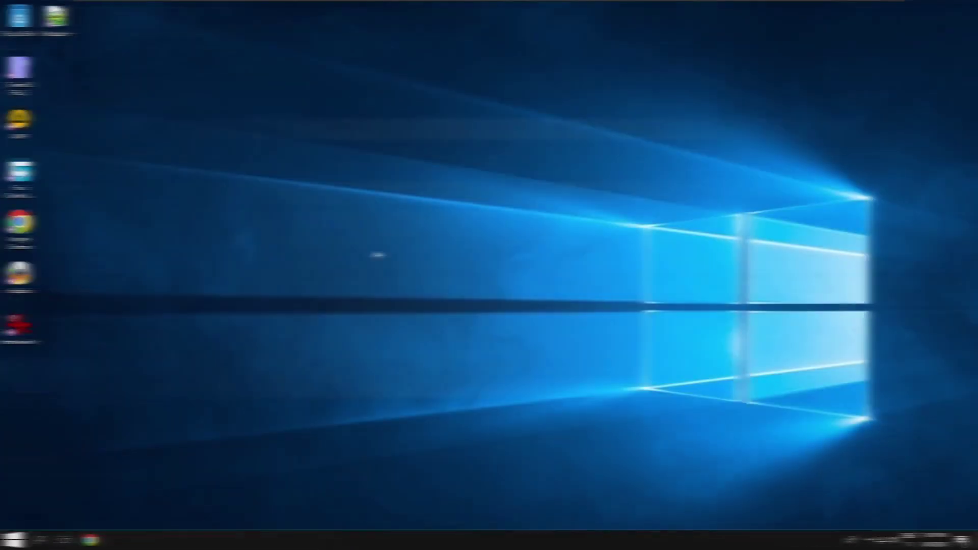
- Open the Themes page in the desktop's personalization settings, examine the included themes and close Settings
right_click(376, 252)
right_click(436, 326)
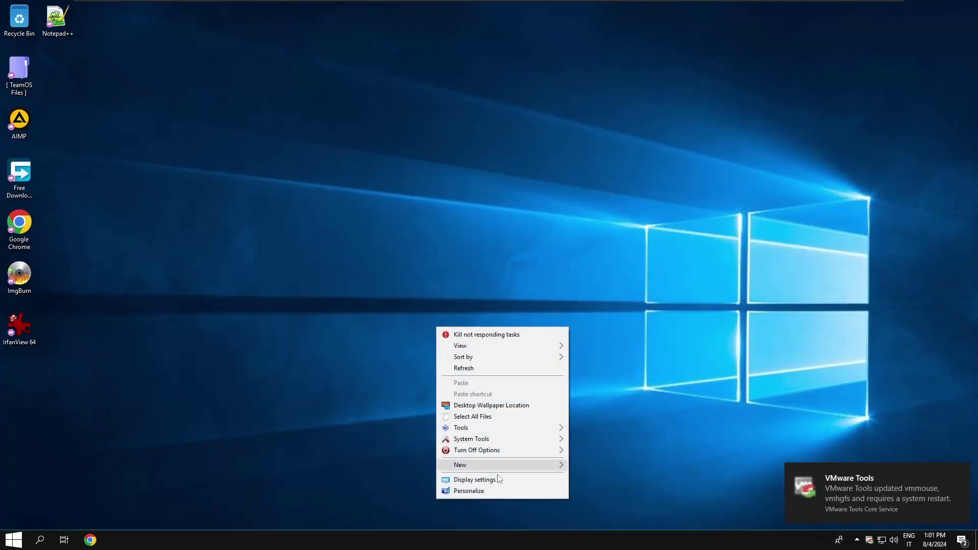
left_click(507, 492)
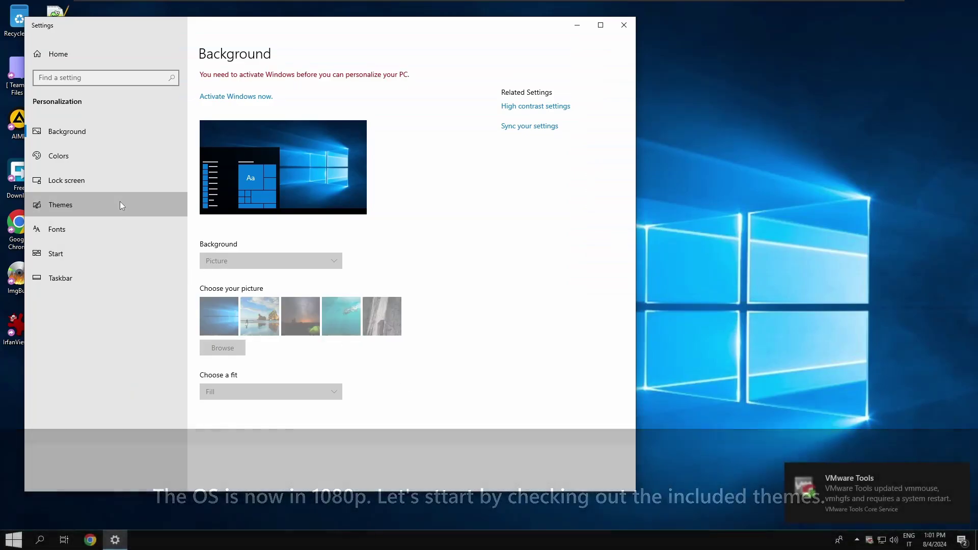
left_click(120, 203)
scroll(365, 247, "down", 4)
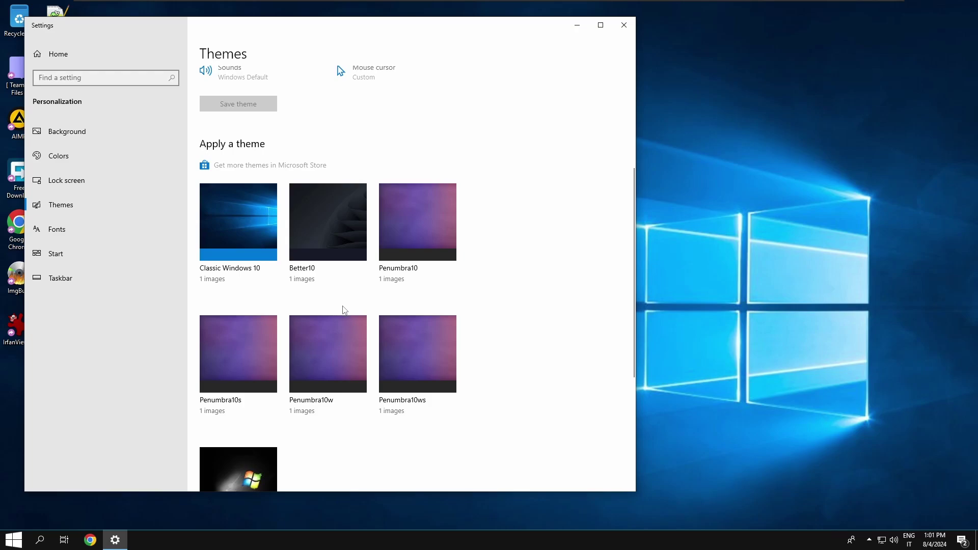
scroll(345, 309, "down", 5)
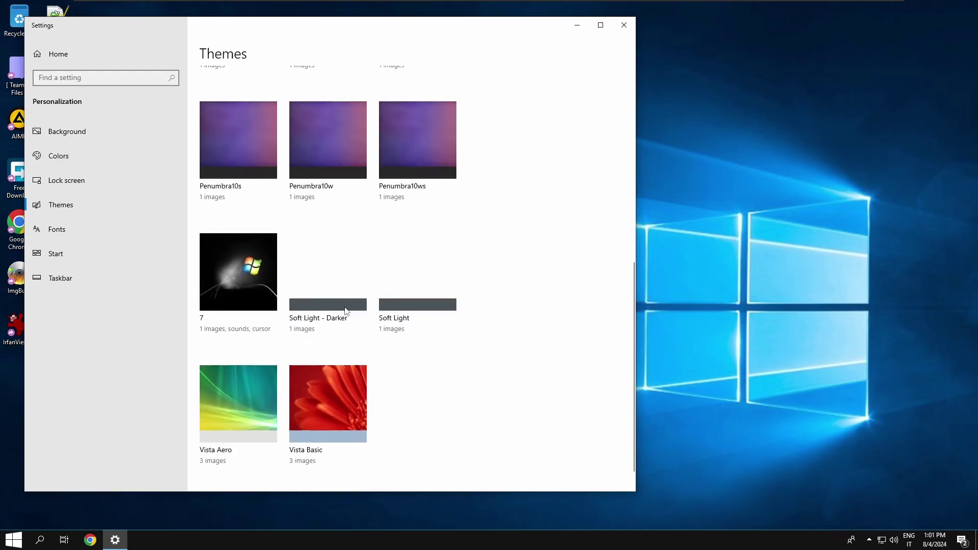
left_click(623, 25)
left_click_drag(567, 90, 371, 341)
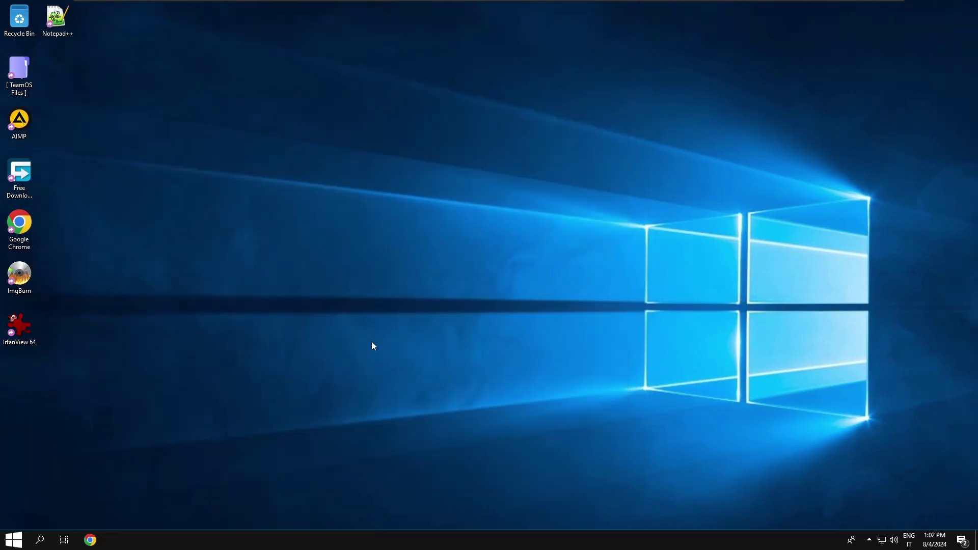
- Open the C:\Windows\Resources\Themes folder in File Explorer
key("super+e")
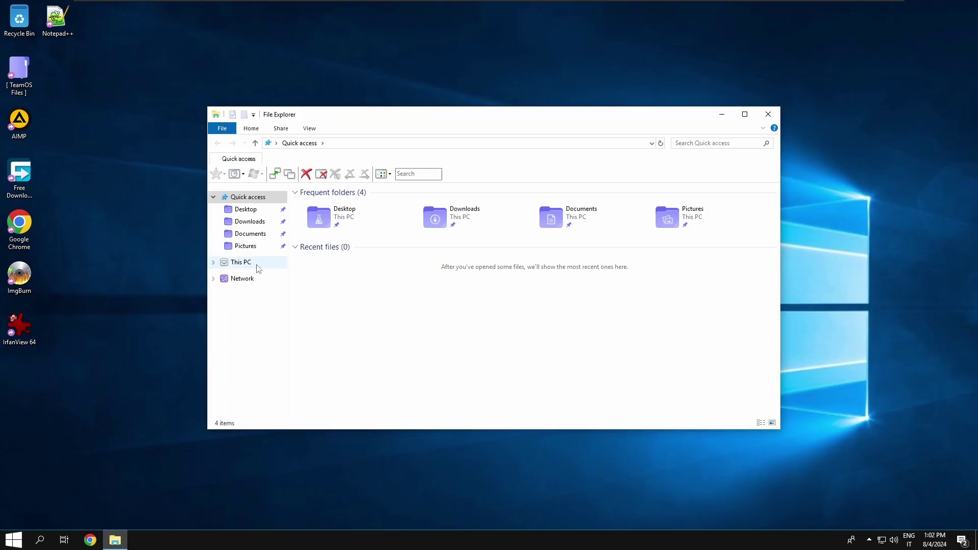
left_click(254, 264)
double_click(375, 319)
type("w")
key("Return")
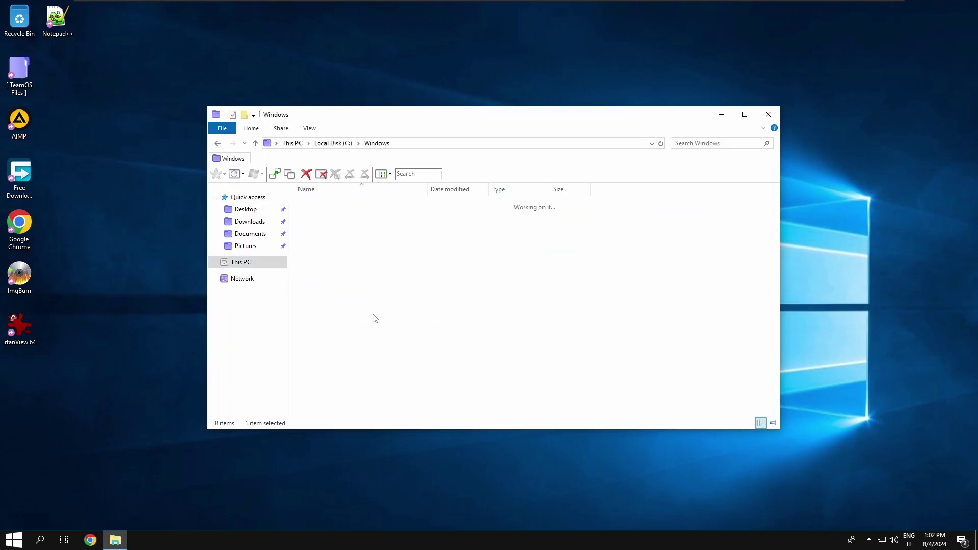
type("reso")
key("Return")
type("t")
key("Return")
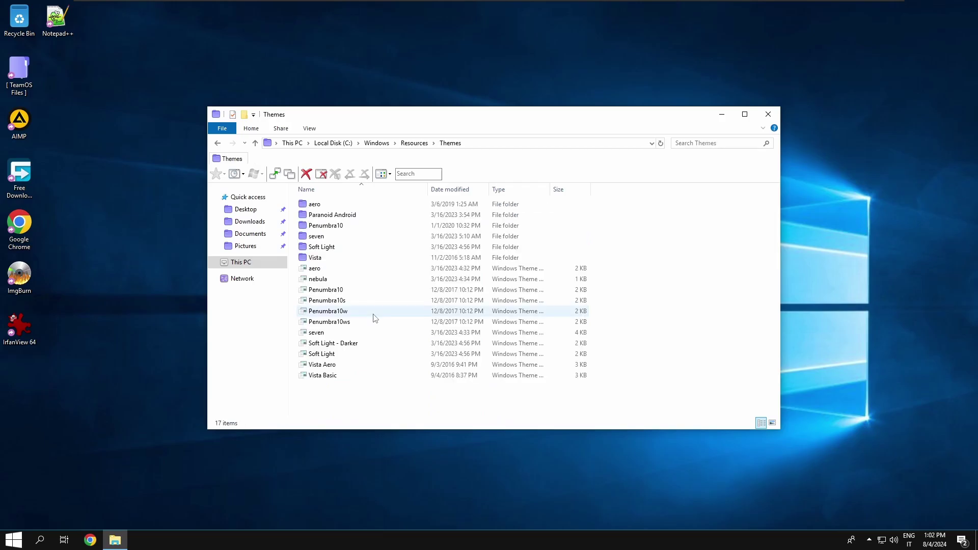
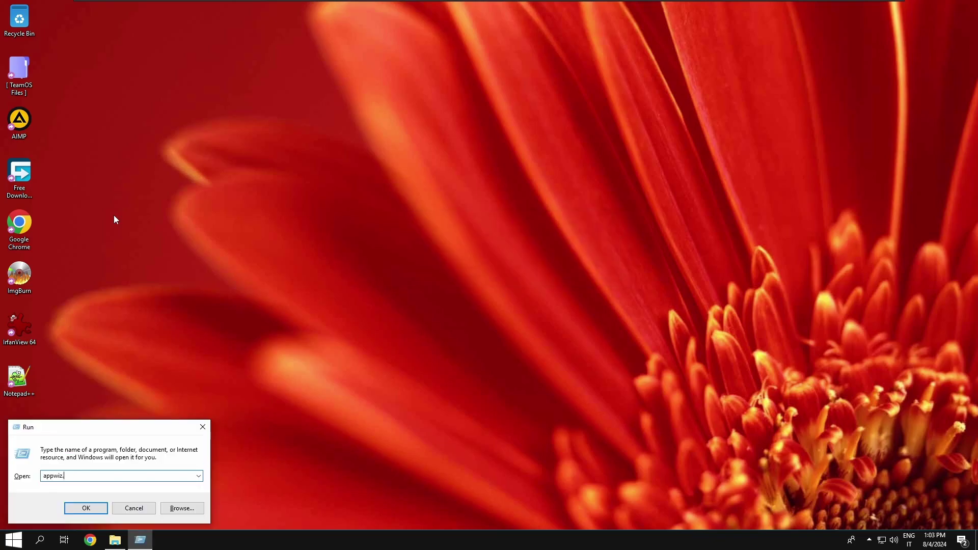
- Open Programs and Features, examine the list of installed programs and close the window
key("Return")
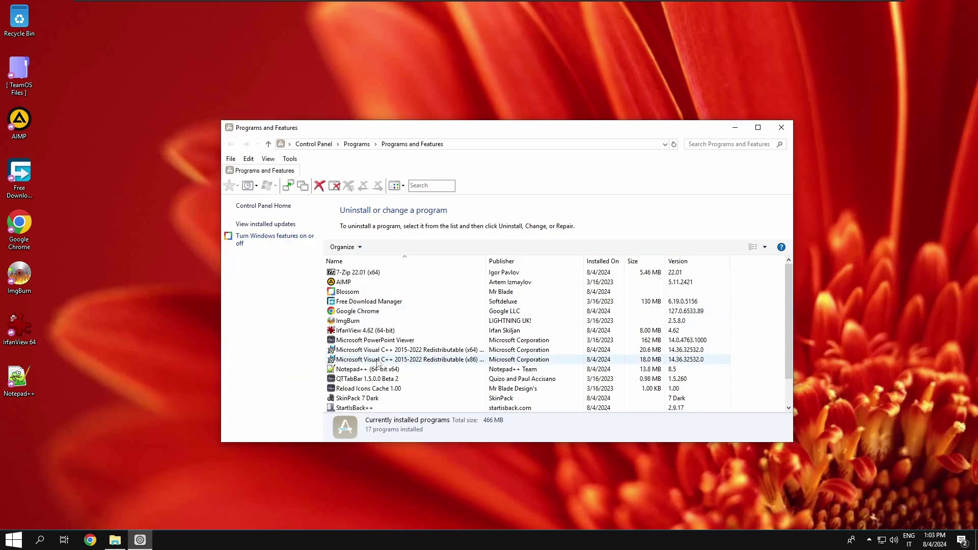
scroll(434, 304, "down", 1)
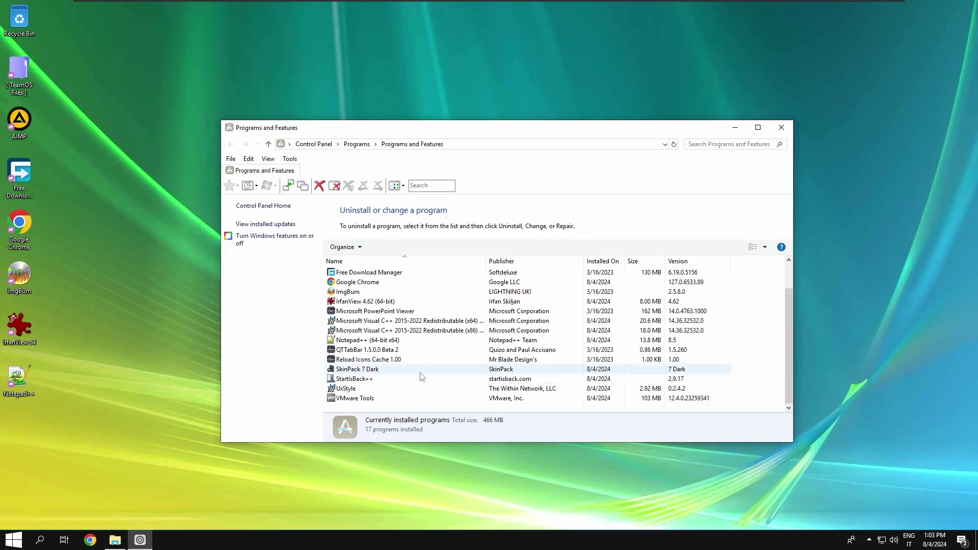
scroll(423, 377, "up", 1)
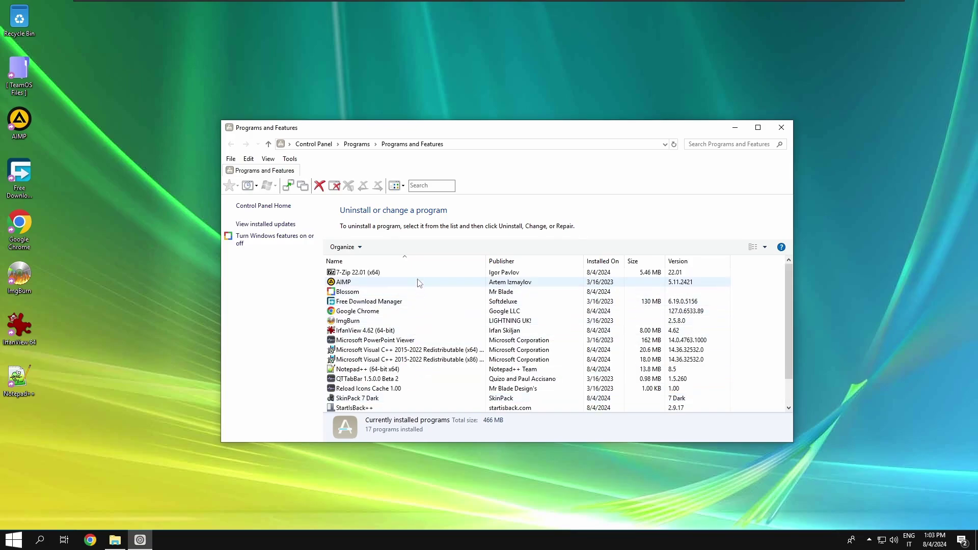
scroll(433, 337, "down", 1)
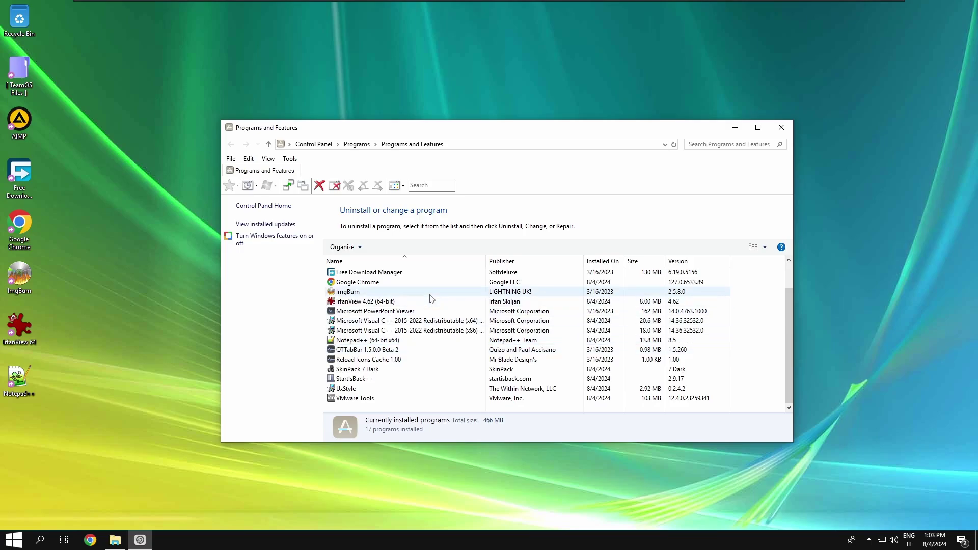
left_click(781, 127)
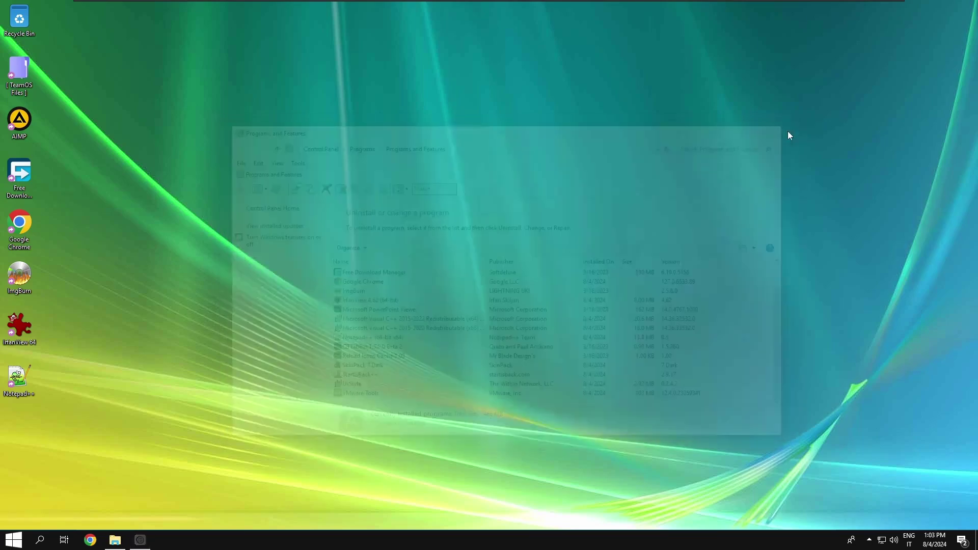
- Return to the Themes folder window, apply the aero theme file and close the Settings window that opens
key("super")
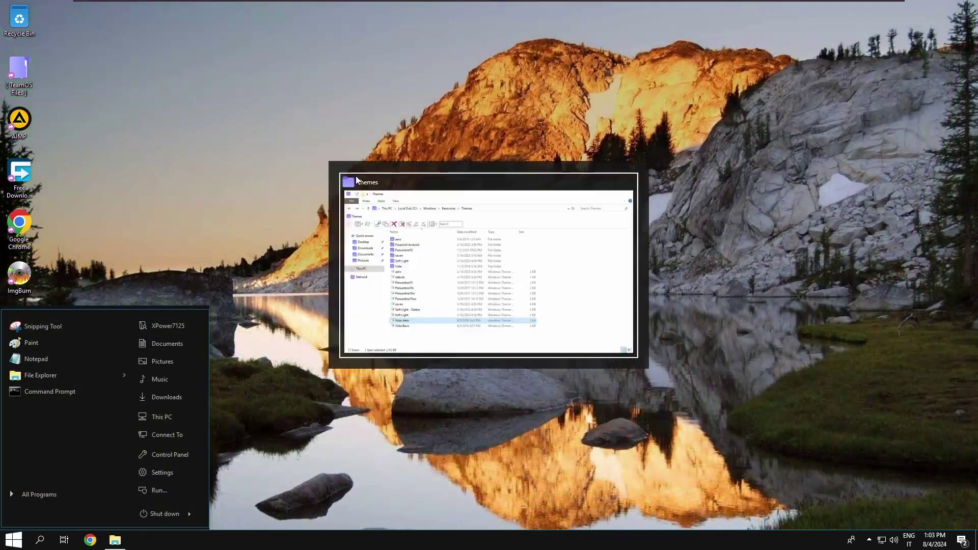
left_click(356, 179)
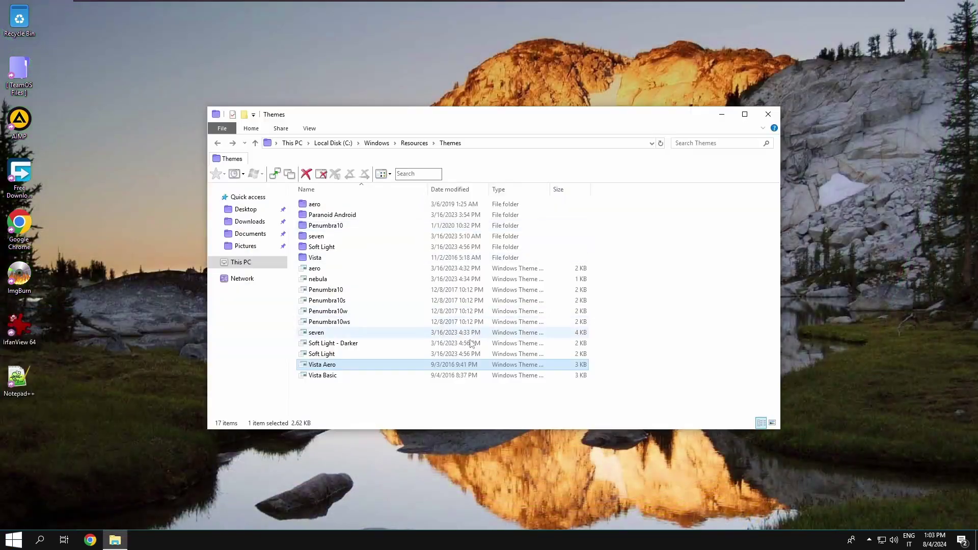
left_click(389, 268)
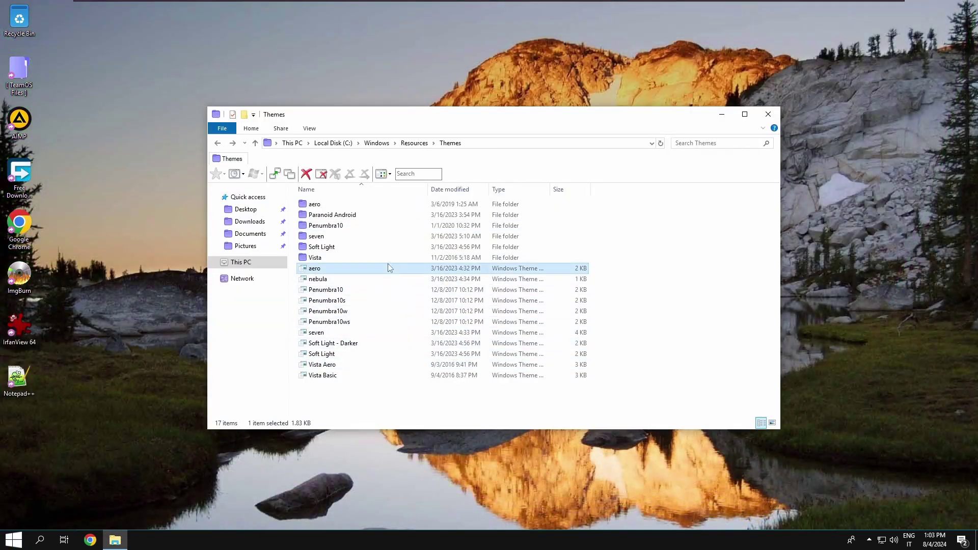
double_click(389, 268)
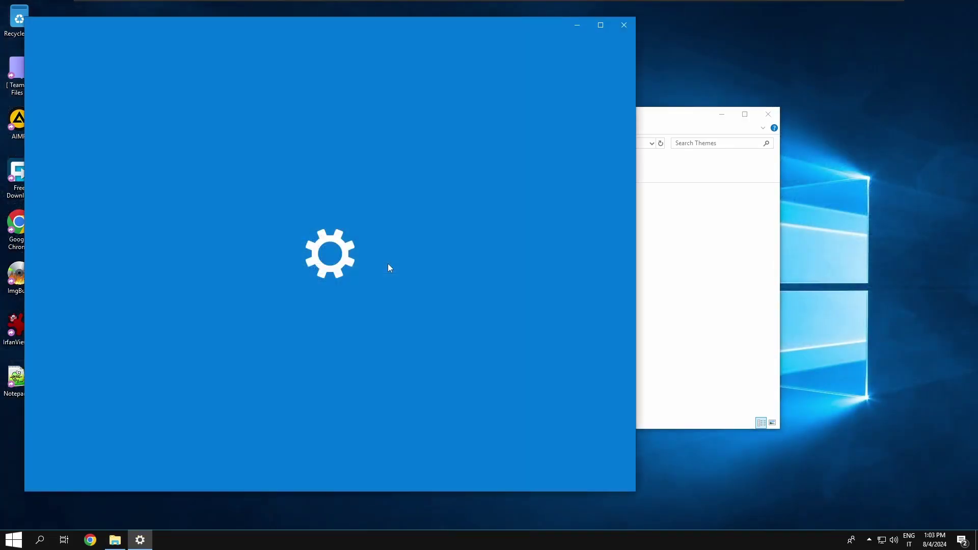
key("alt+F4")
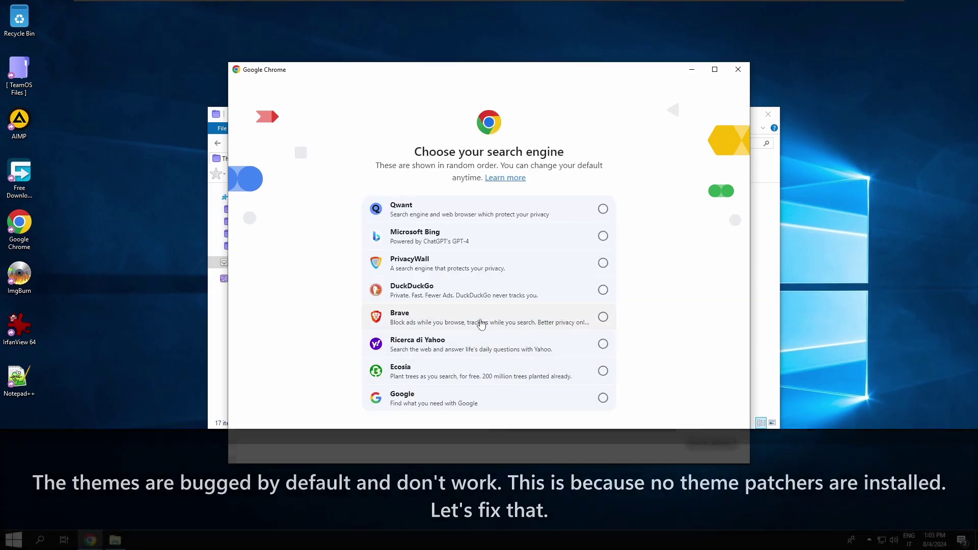
- Choose Google as Chrome's search engine and decline the ad privacy feature
left_click(455, 407)
left_click(710, 443)
left_click(701, 441)
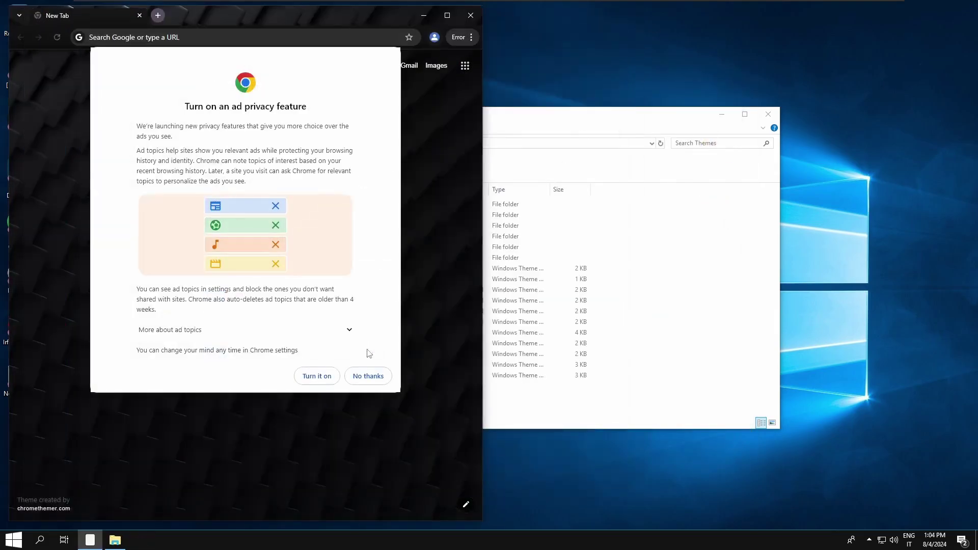
left_click(367, 376)
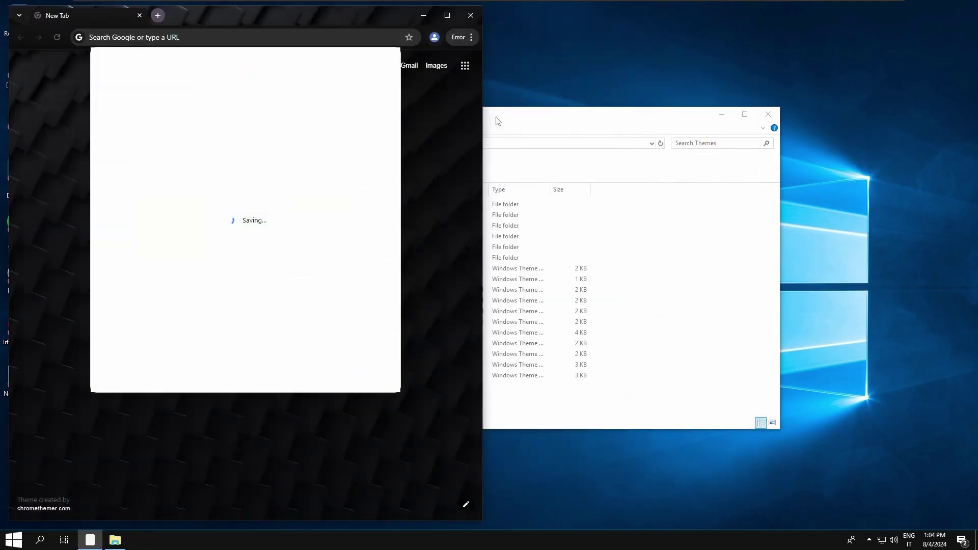
left_click(372, 376)
- Open the About Chrome page in Chrome's settings to check the browser version
left_click(471, 37)
left_click(82, 162)
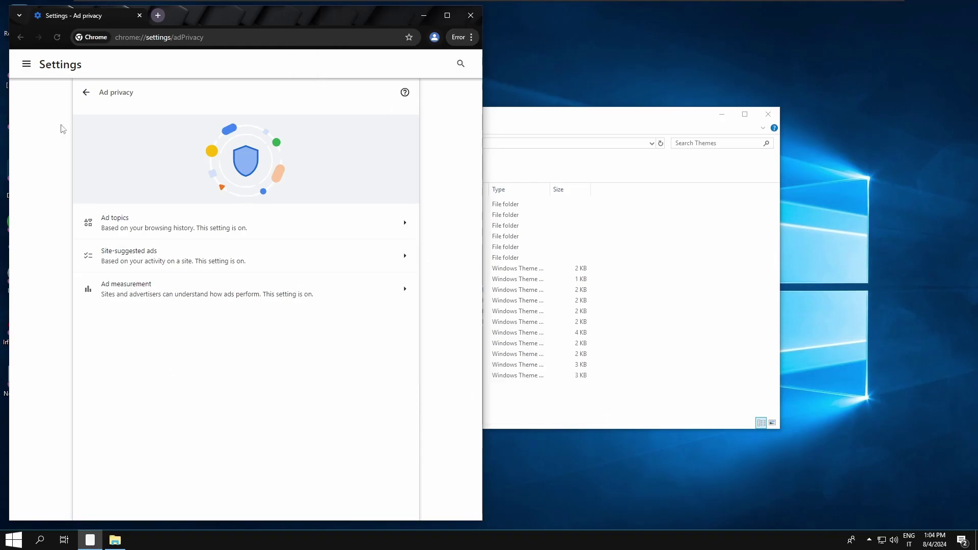
left_click(26, 63)
left_click(85, 395)
- Search Google for "ultrauxtheme patcher"
key("ctrl+l")
type("ultrauxtheme patcher")
key("Return")
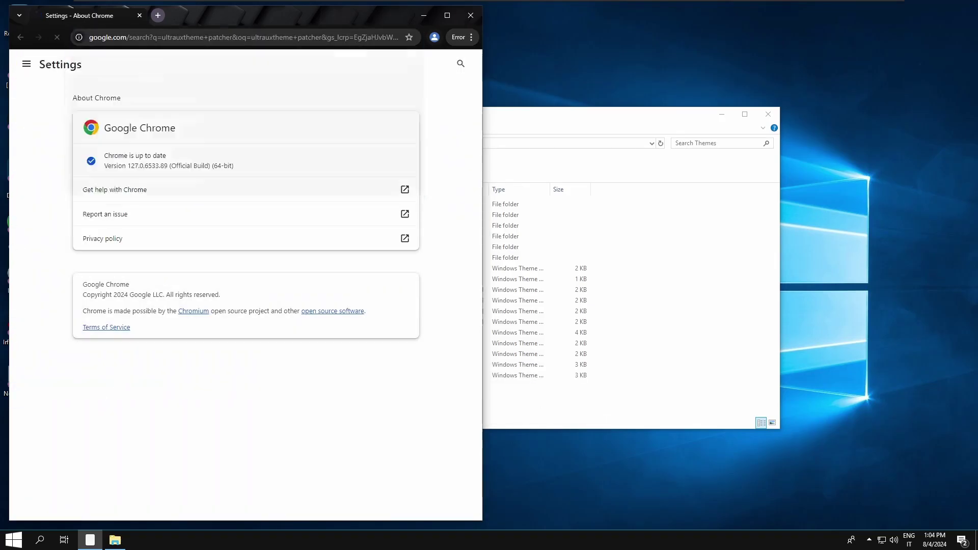
- Download and launch the UltraUXThemePatcher installer from its website, and close Chrome and the Themes folder window
left_click(349, 451)
left_click(131, 214)
left_click(375, 131)
left_click(359, 58)
left_click(515, 341)
left_click(478, 17)
left_click(768, 114)
- Complete the UltraUXThemePatcher 4.4.2 setup with the option to reboot now
left_click(545, 351)
left_click(545, 352)
left_click(552, 352)
left_click(552, 351)
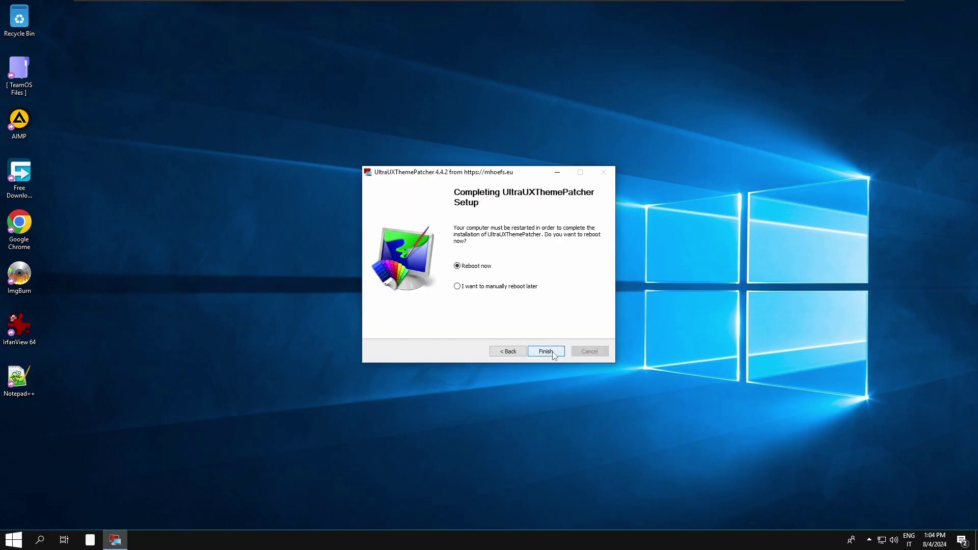
left_click(552, 352)
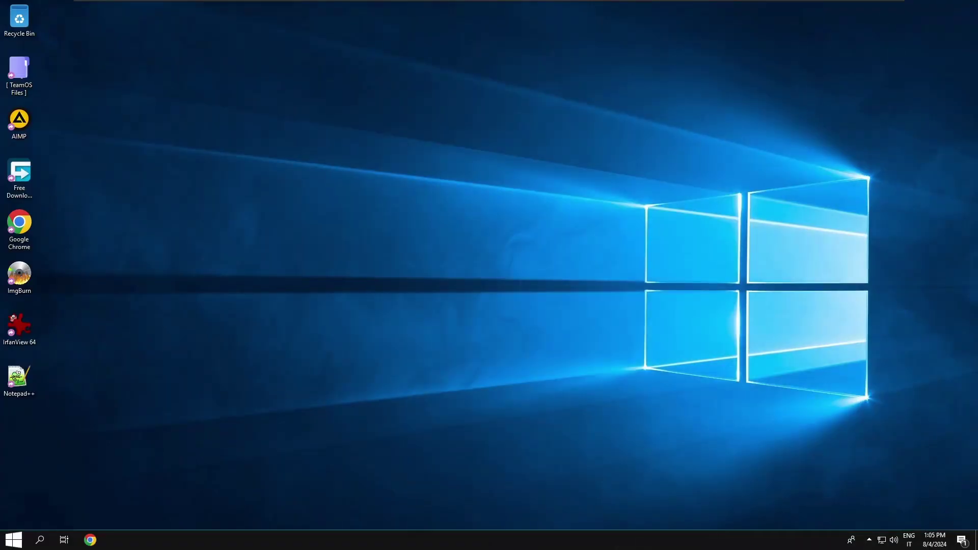
- Open the C:\Windows\Resources\Themes folder in a new File Explorer window
key("super+e")
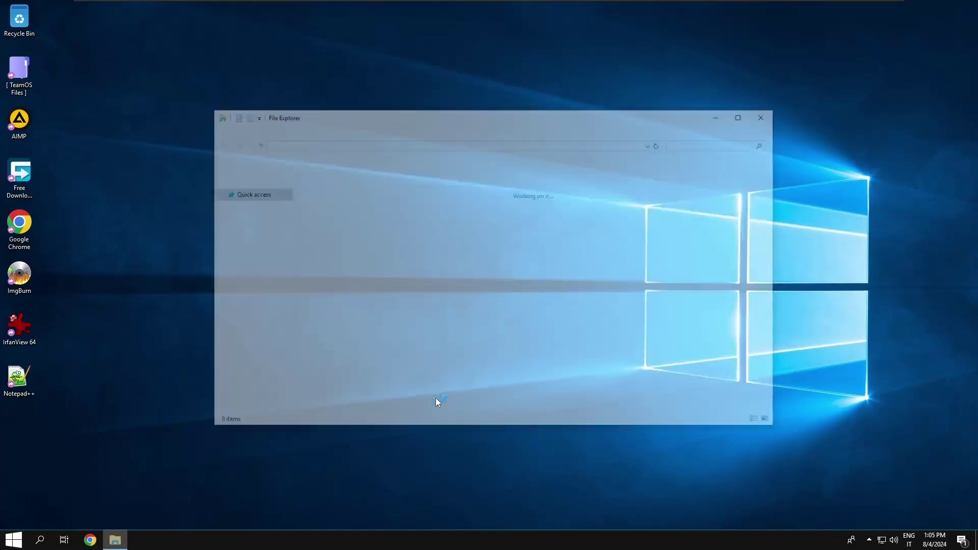
left_click(245, 262)
double_click(349, 310)
key("w")
key("Return")
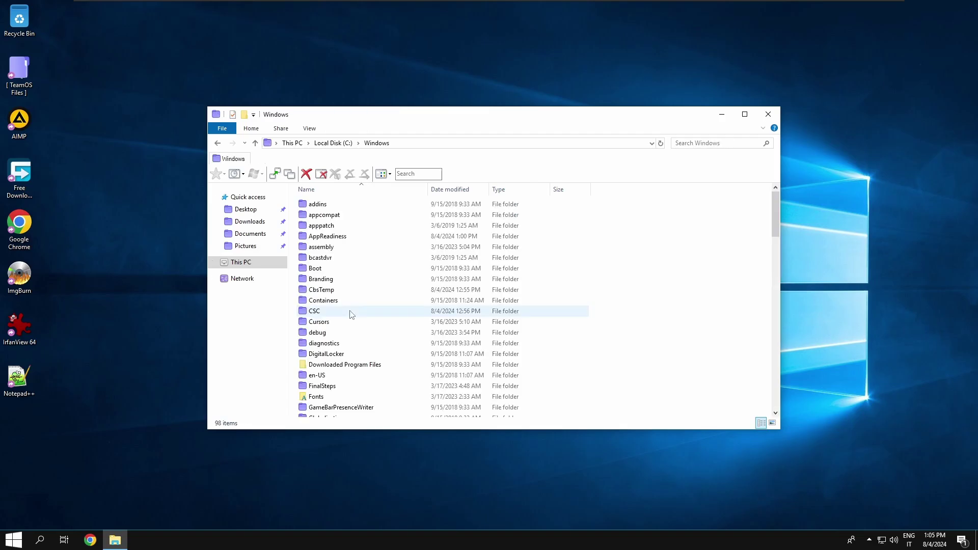
key("r")
key("e")
key("s")
key("o")
key("Return")
key("t")
key("Return")
- Apply the nebula theme file, close the Settings window, and check the theme's look in a new File Explorer window
double_click(370, 280)
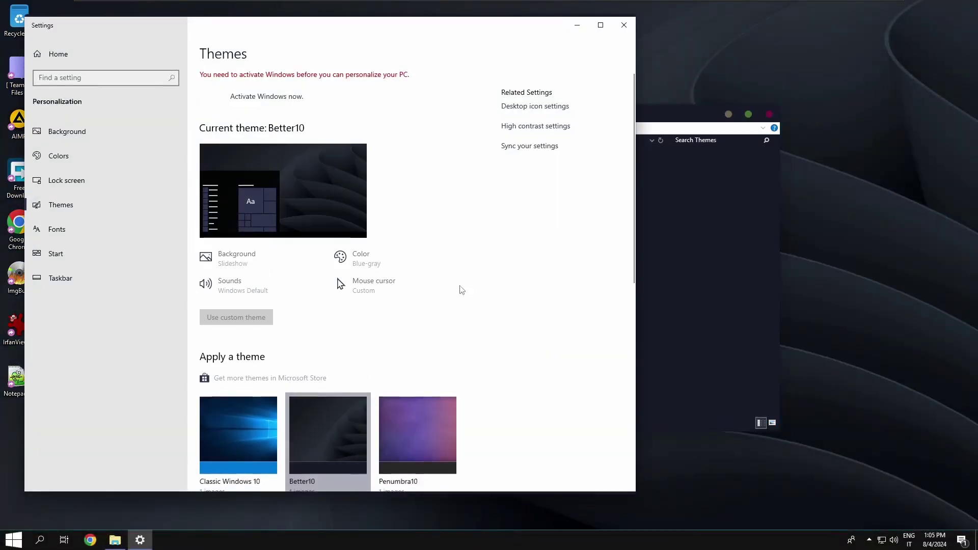
key("alt+F4")
key("alt+F4")
key("super+e")
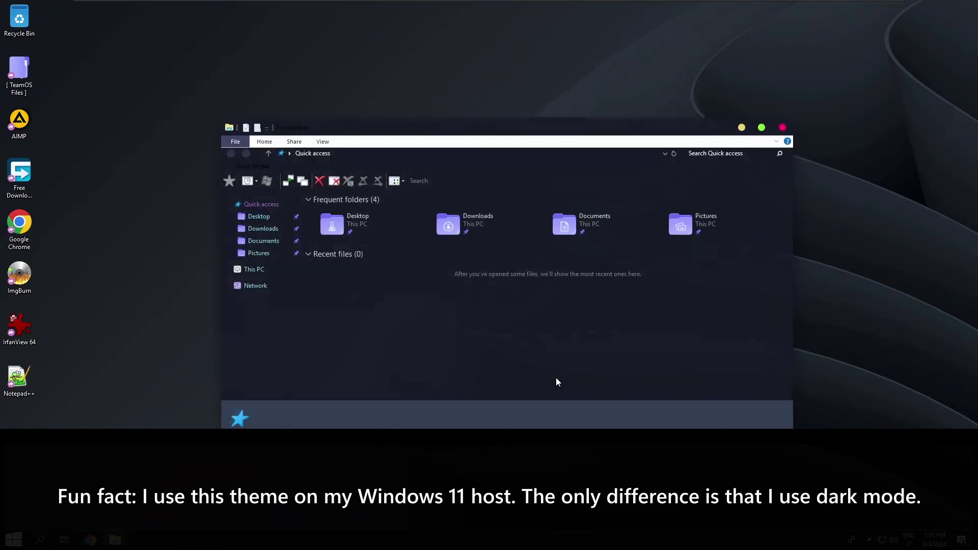
key("alt+F4")
key("super")
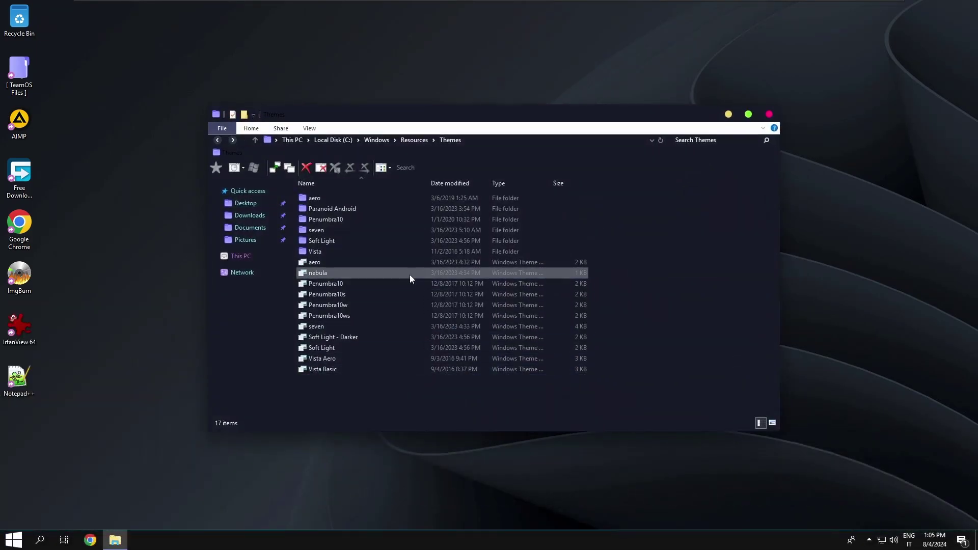
- Apply the Penumbra10 theme file, close Settings, and check its look in a This PC window and a context menu
double_click(401, 284)
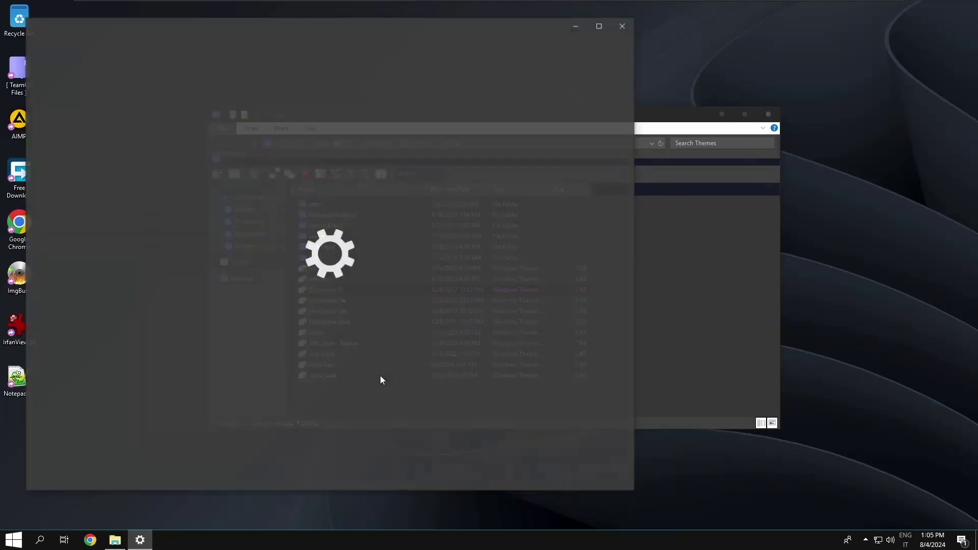
key("alt+F4")
key("alt+F4")
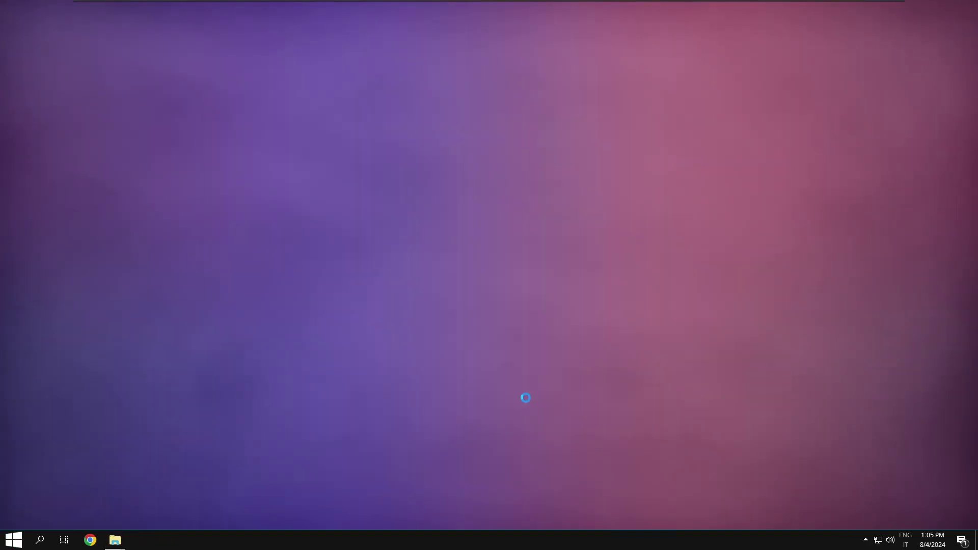
key("super+e")
left_click(265, 289)
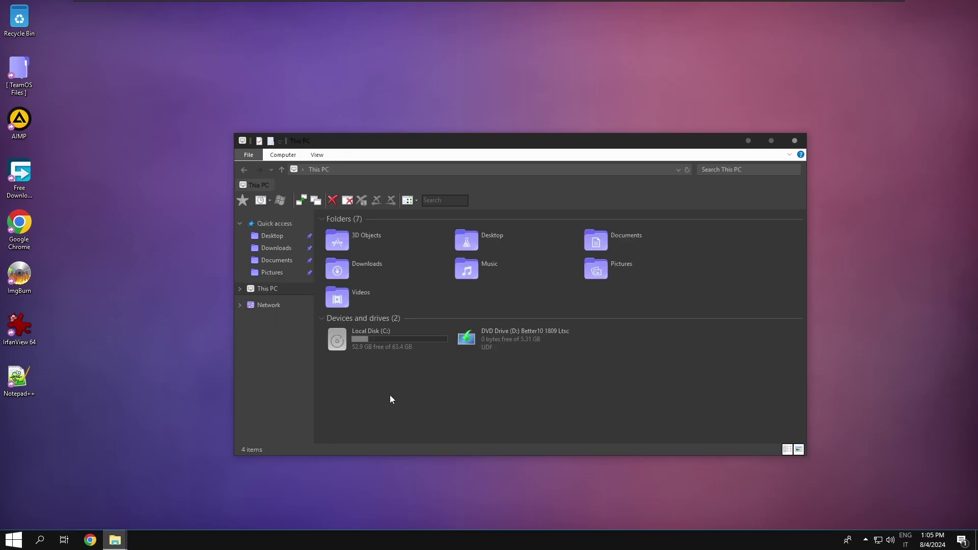
key("alt+F4")
right_click(388, 286)
key("Escape")
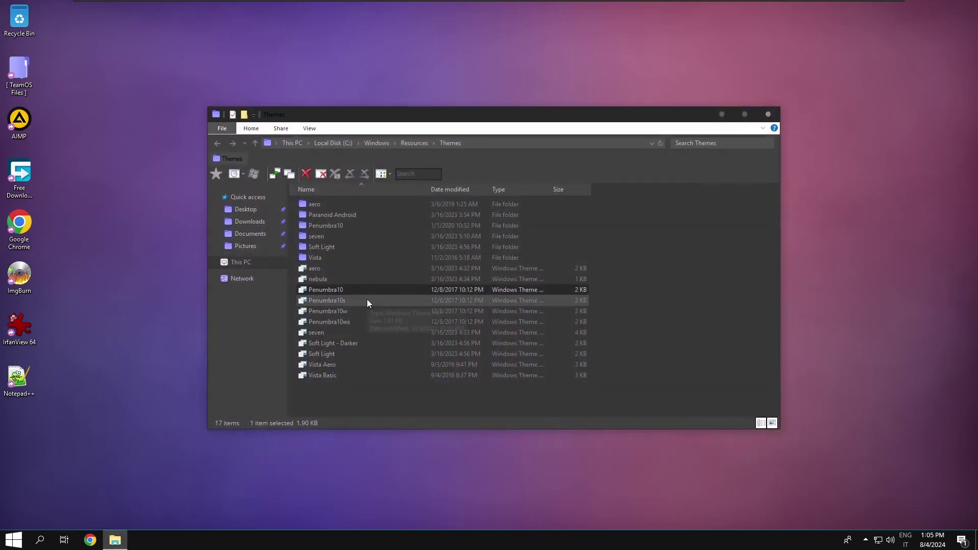
- Apply the Penumbra10s theme file and after it the seven theme file, closing Settings each time
double_click(366, 299)
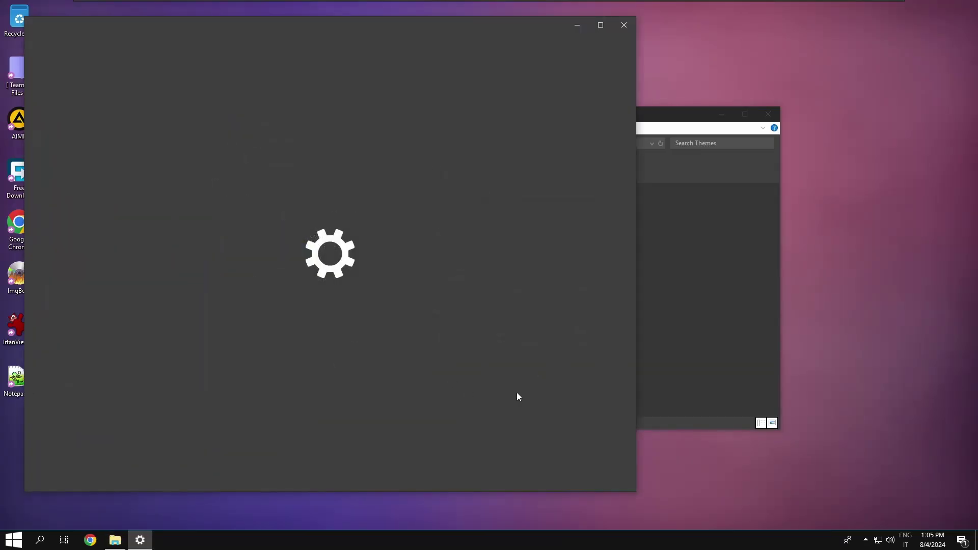
key("alt+F4")
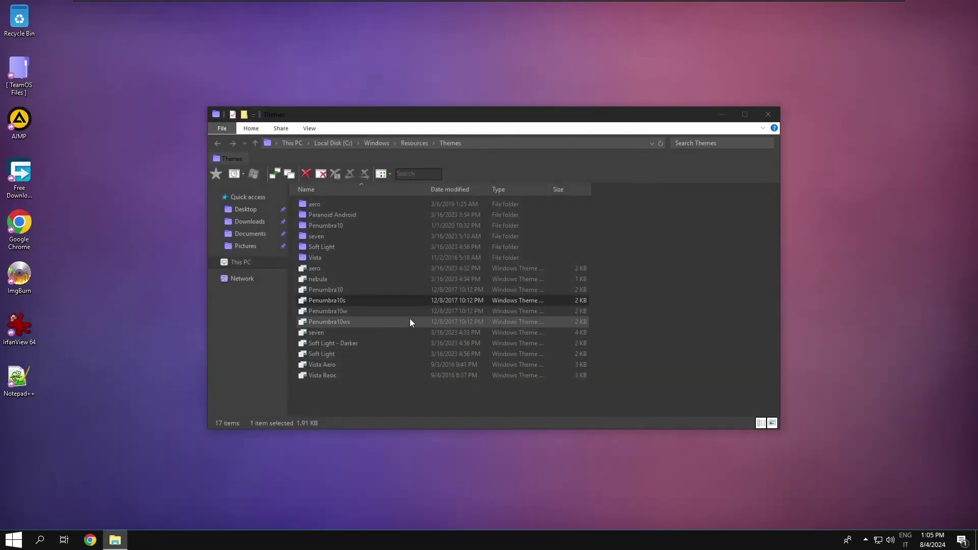
double_click(401, 333)
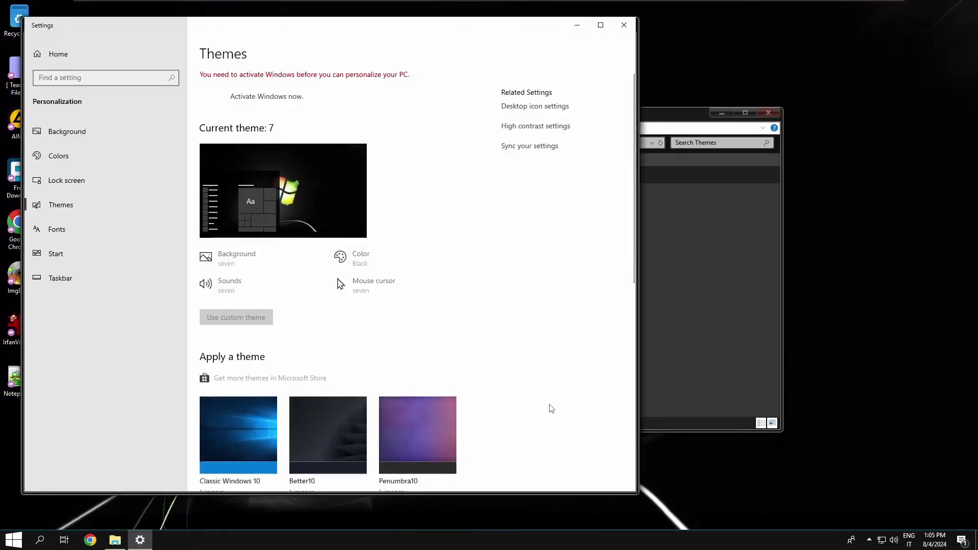
key("alt+F4")
key("alt+F4")
- Move the Run dialog to the middle of the desktop, run winver to view the Windows version, and close the version window
key("super+r")
left_click_drag(148, 425, 540, 305)
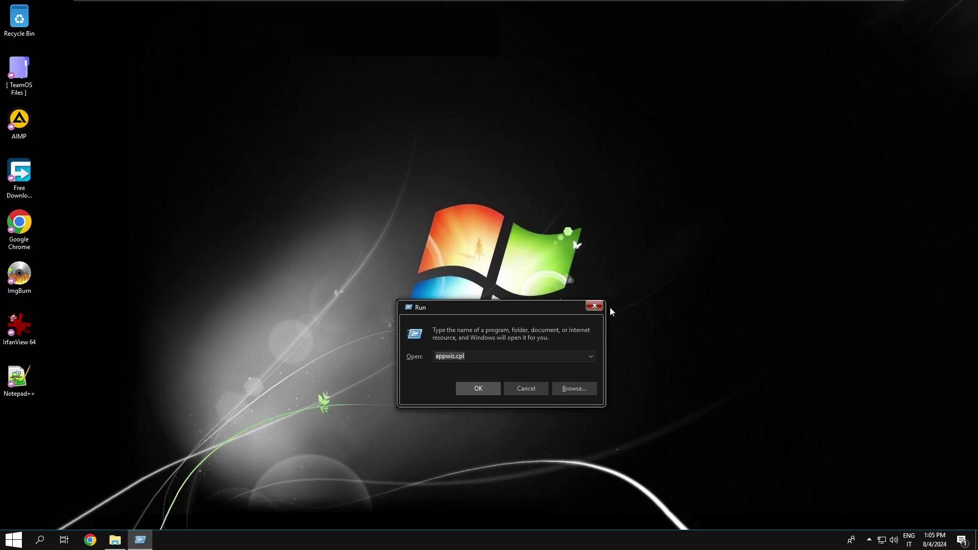
key("ctrl+a")
type("winver")
key("Return")
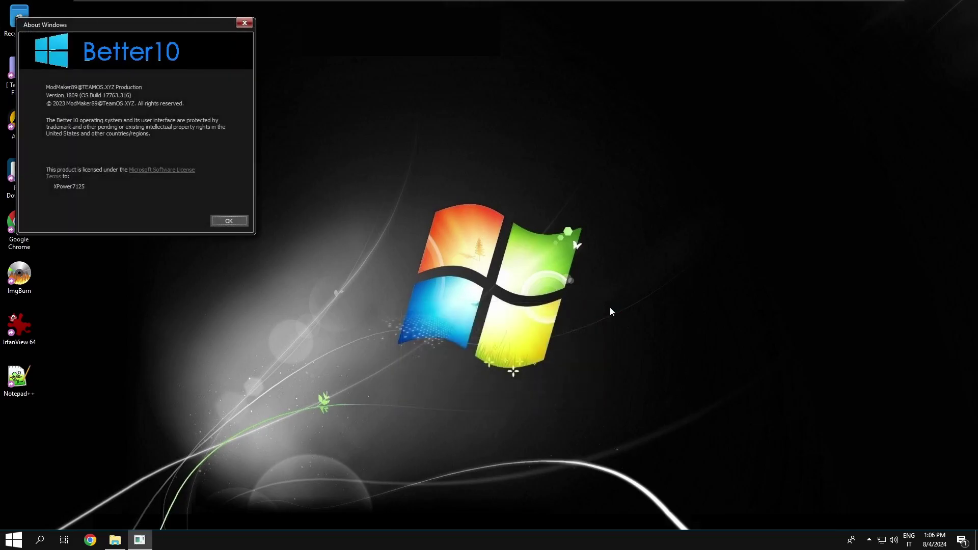
key("alt+F4")
- Apply the Soft Light - Darker theme file from the Themes folder and view the restyled window
left_click(354, 341)
double_click(356, 342)
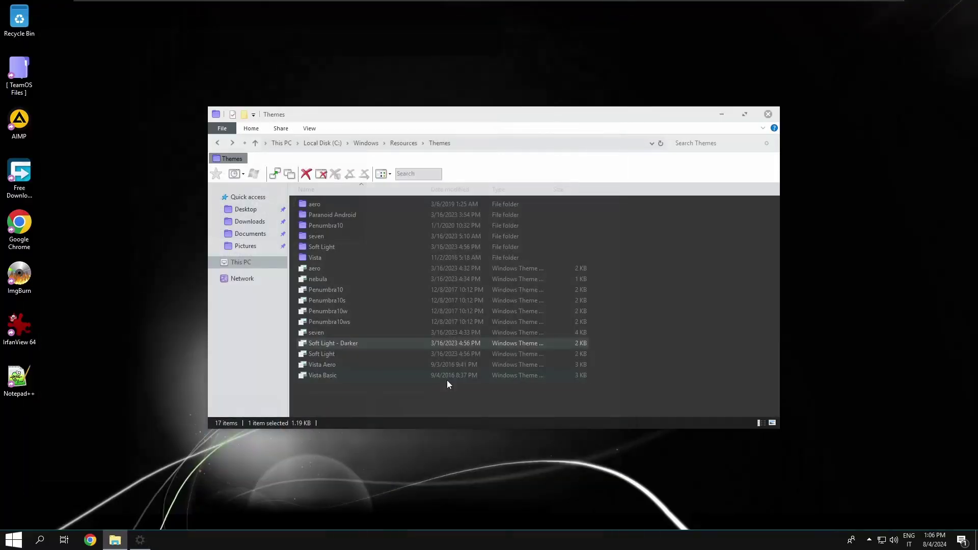
left_click(461, 386)
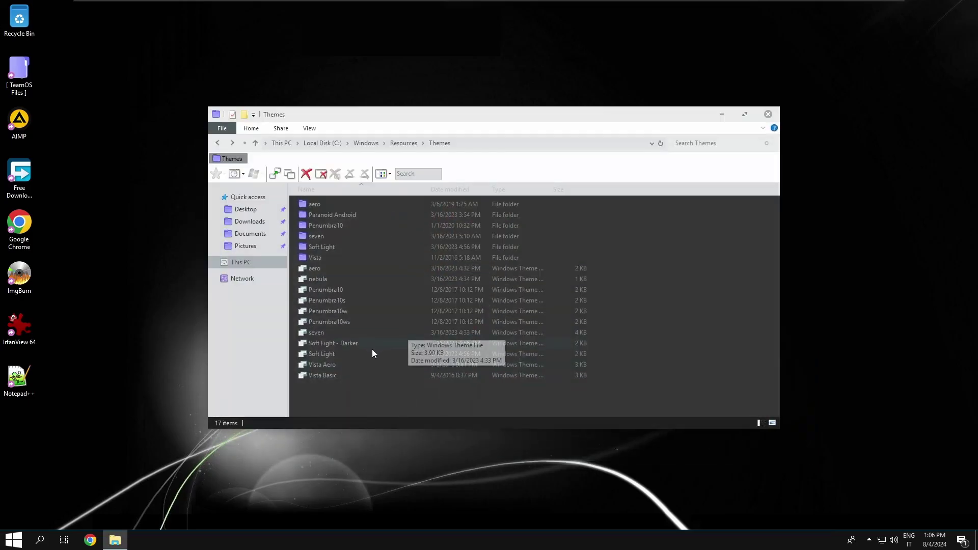
- Apply the Vista Aero theme file and move File Explorer windows around to check their frames
double_click(358, 365)
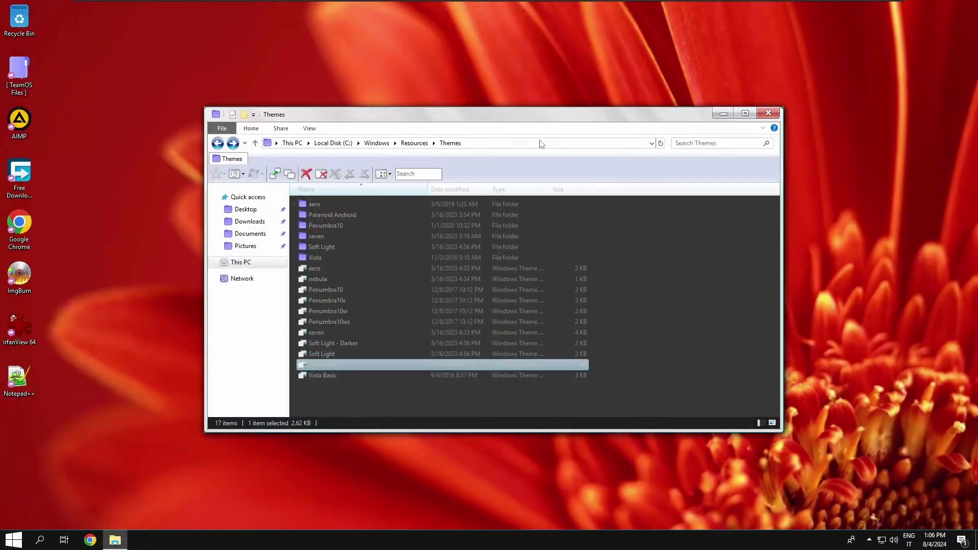
left_click_drag(468, 116, 391, 417)
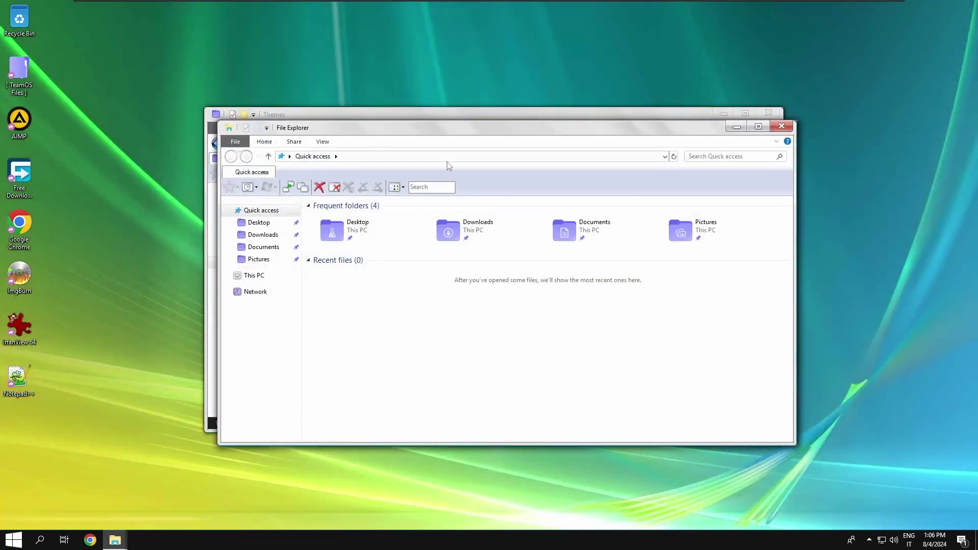
left_click_drag(393, 129, 343, 249)
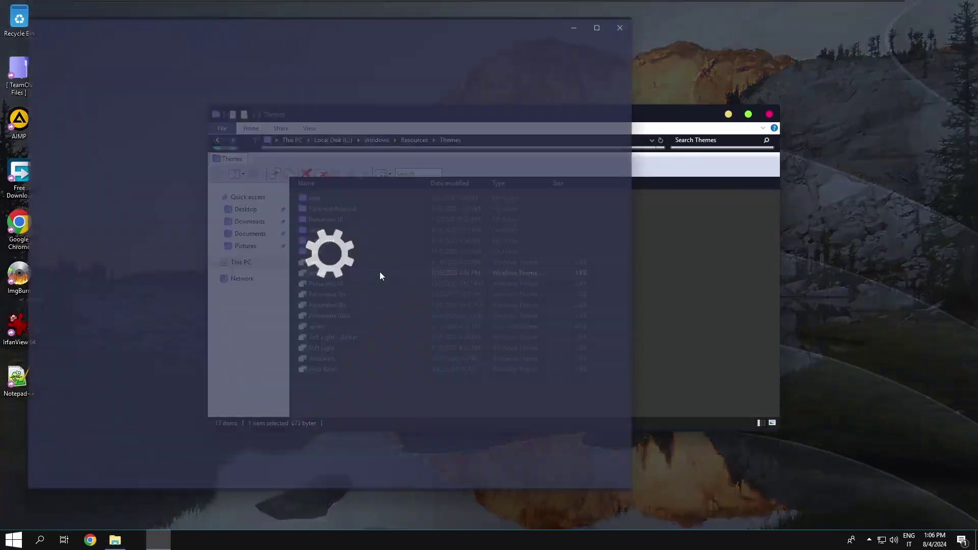
- Close the Settings and Themes folder windows, and check the Start menu and the desktop's context menu in the nebula theme
key("alt+F4")
key("alt+F4")
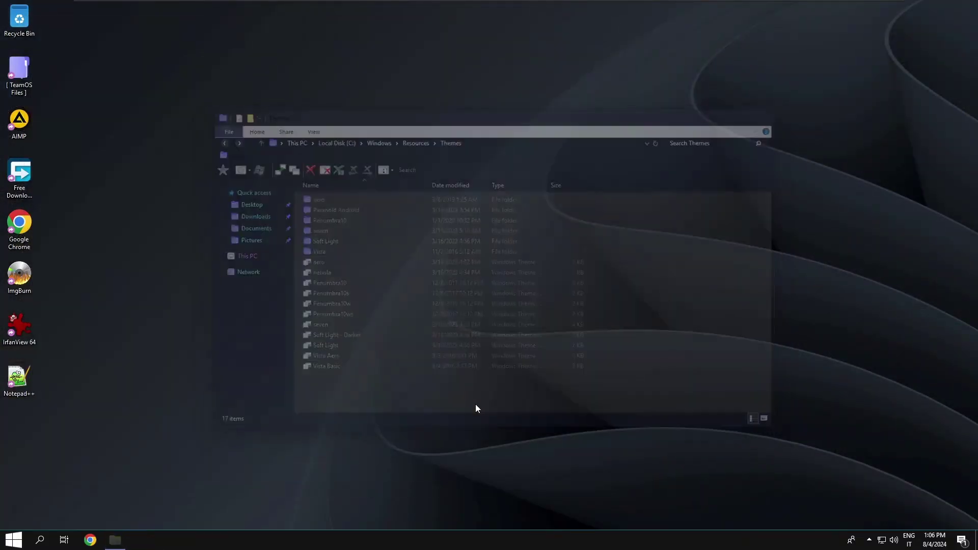
key("super")
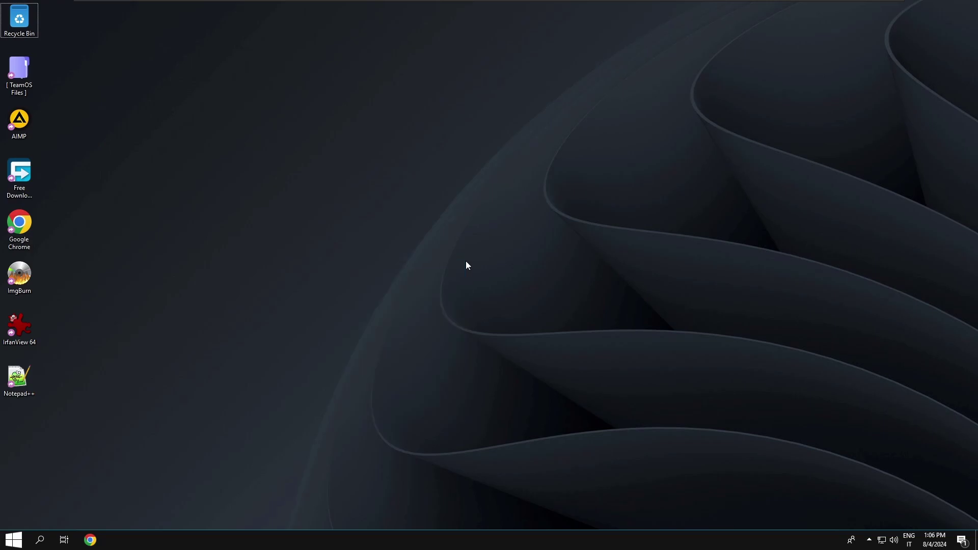
right_click(465, 264)
- Run winver again to check the version window in the current theme, and close it and the Run dialog
key("super+r")
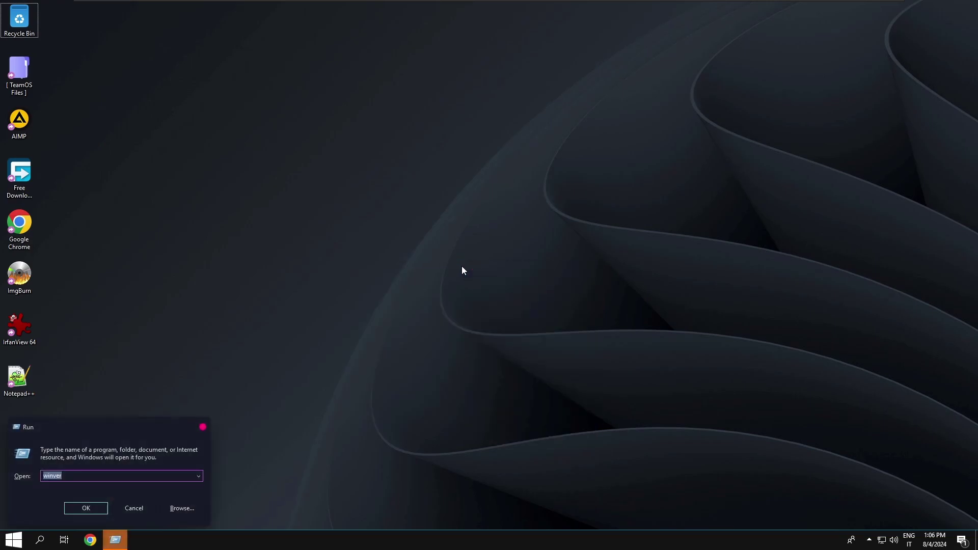
type("wi")
key("Return")
key("Return")
type("winver")
key("Return")
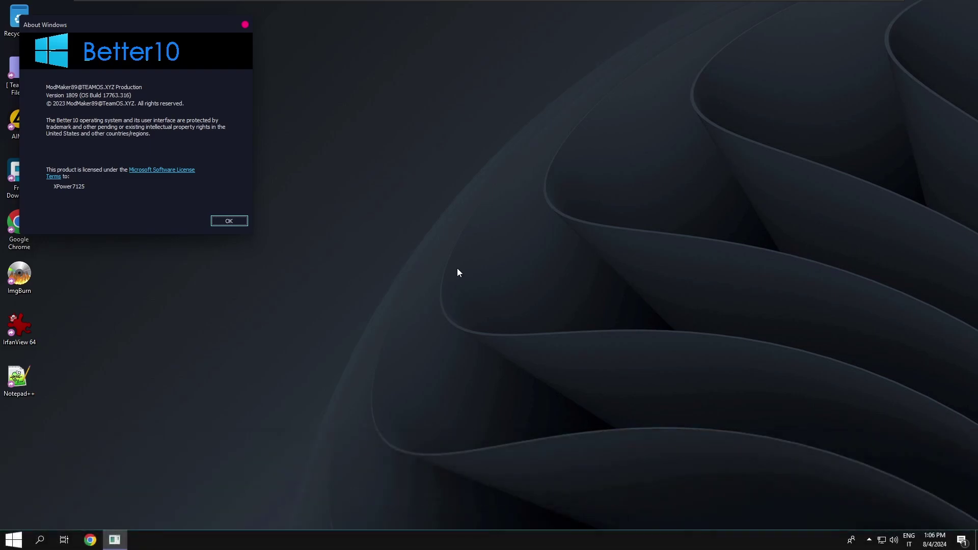
key("Return")
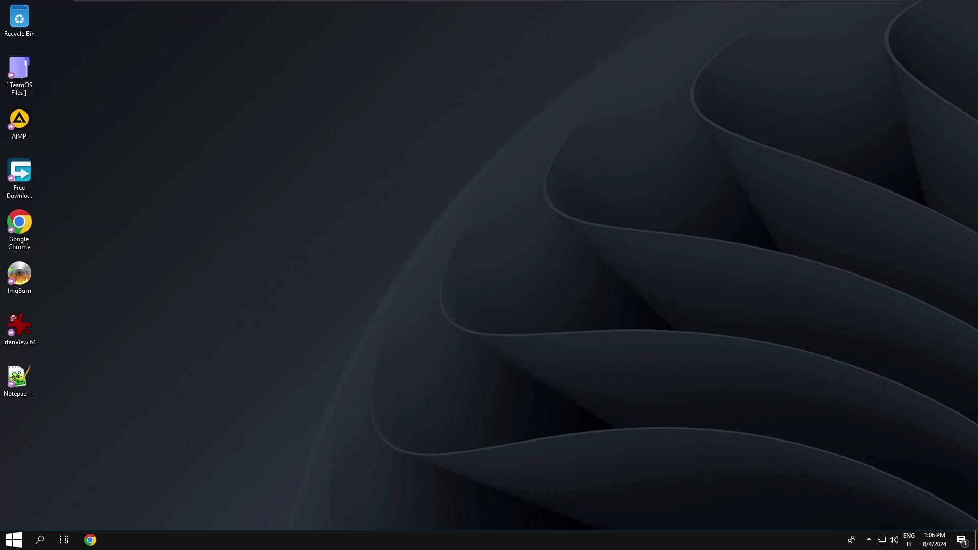
key("super+r")
left_click(208, 426)
- Open the Start menu's full program list and examine the program folders from 7-Zip through IrfanView
key("super")
left_click(60, 491)
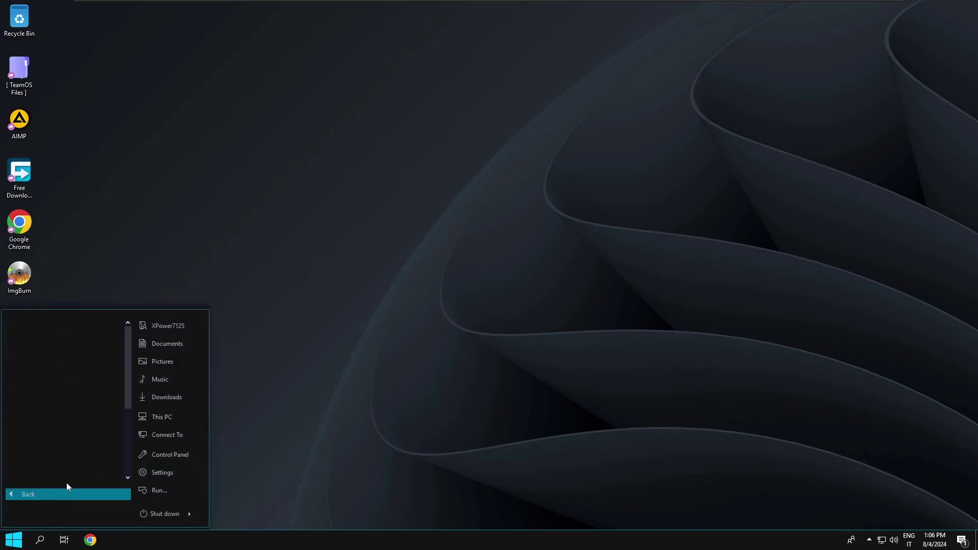
scroll(101, 363, "down", 5)
scroll(108, 392, "up", 3)
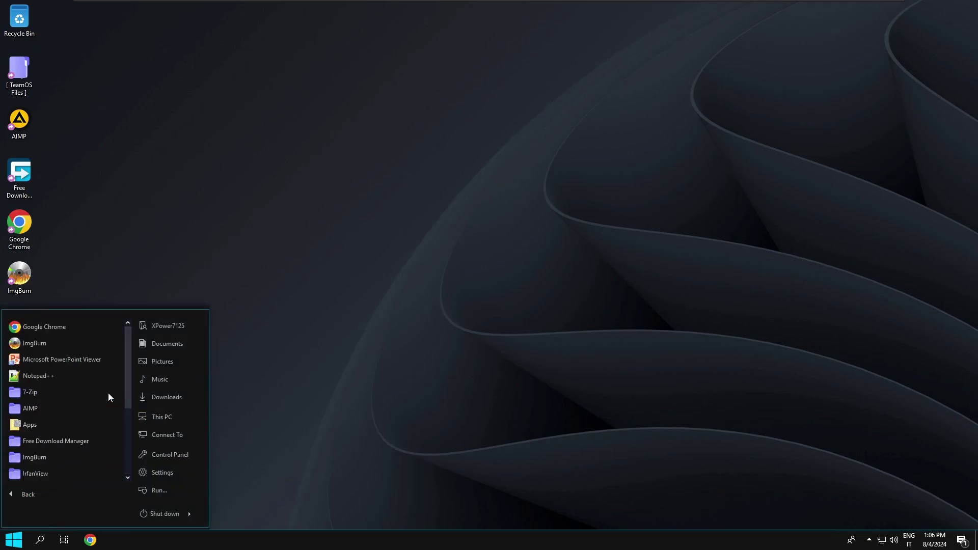
left_click(90, 399)
left_click(44, 442)
scroll(66, 422, "down", 3)
left_click(87, 343)
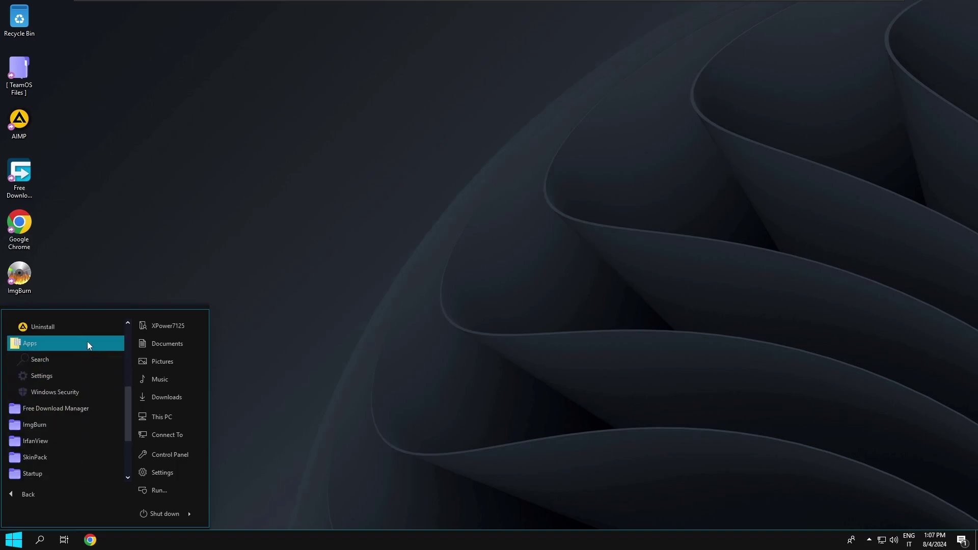
left_click(85, 408)
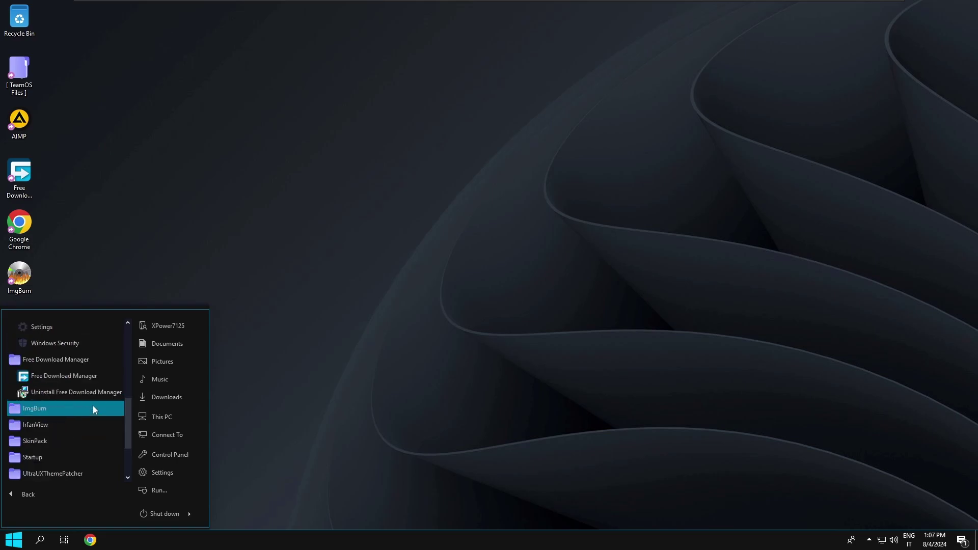
left_click(92, 405)
left_click(69, 430)
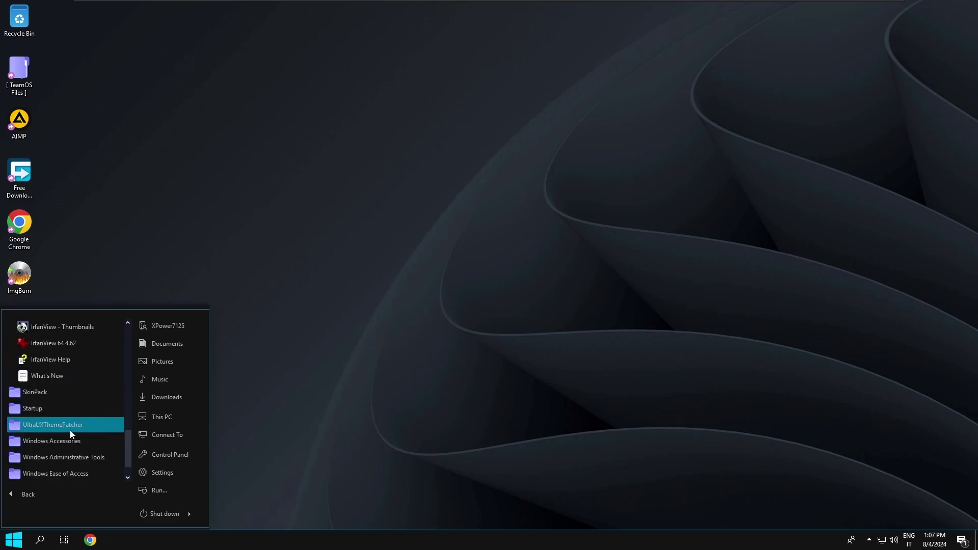
- Expand and examine the Start menu's program folders from SkinPack and Startup through Windows Administrative Tools
left_click(100, 362)
left_click(103, 411)
left_click(87, 395)
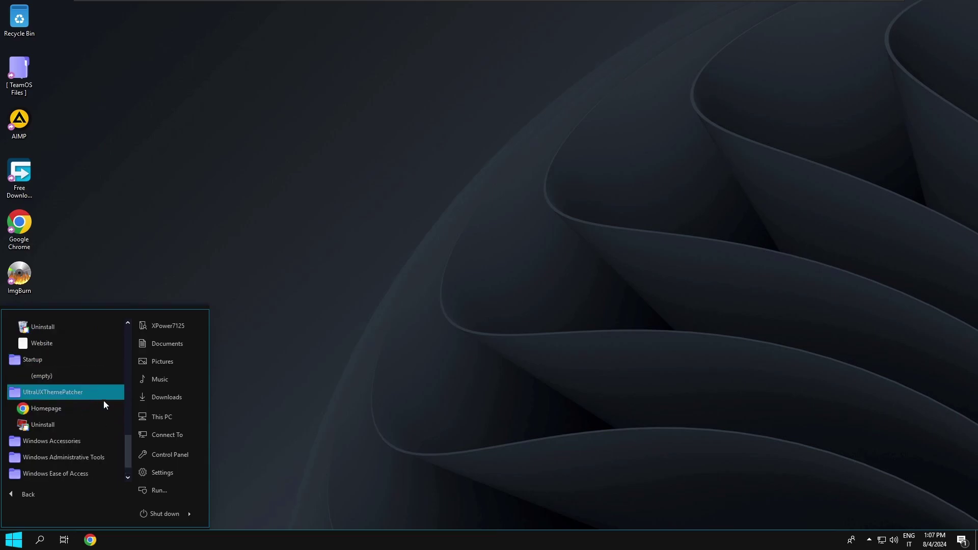
left_click(87, 446)
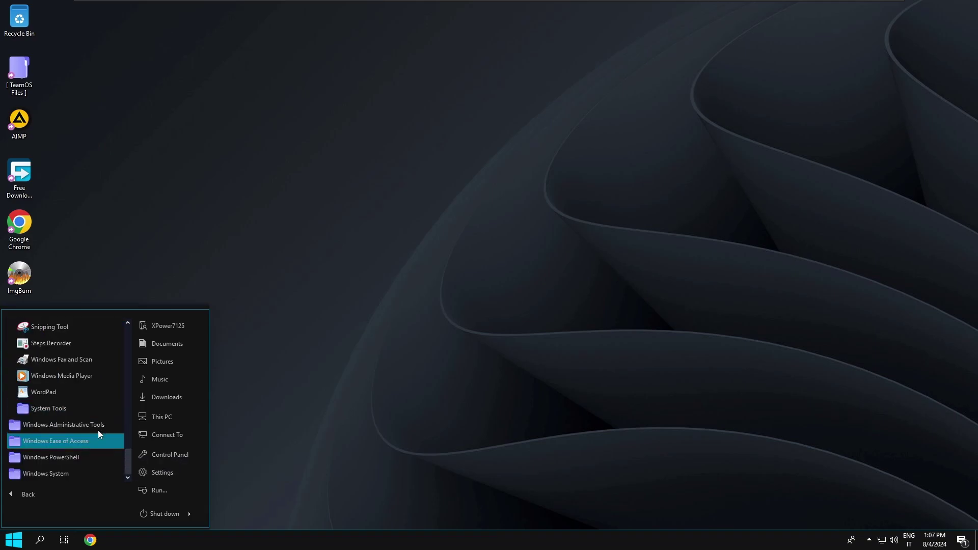
left_click(105, 406)
left_click(84, 439)
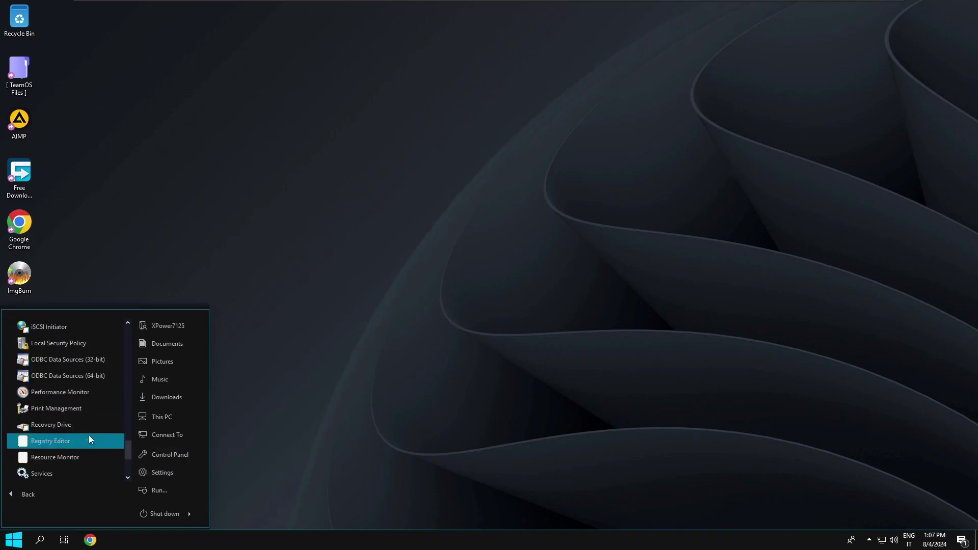
- Examine the Windows Ease of Access, PowerShell and System program folders, return to the start of the list, and check the desktop's context menu
scroll(98, 399, "down", 3)
left_click(71, 441)
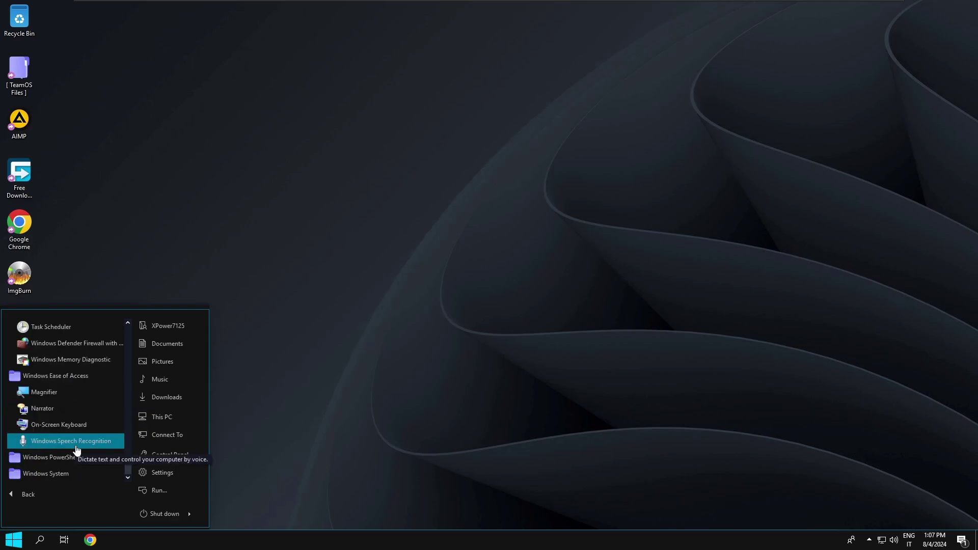
left_click(85, 453)
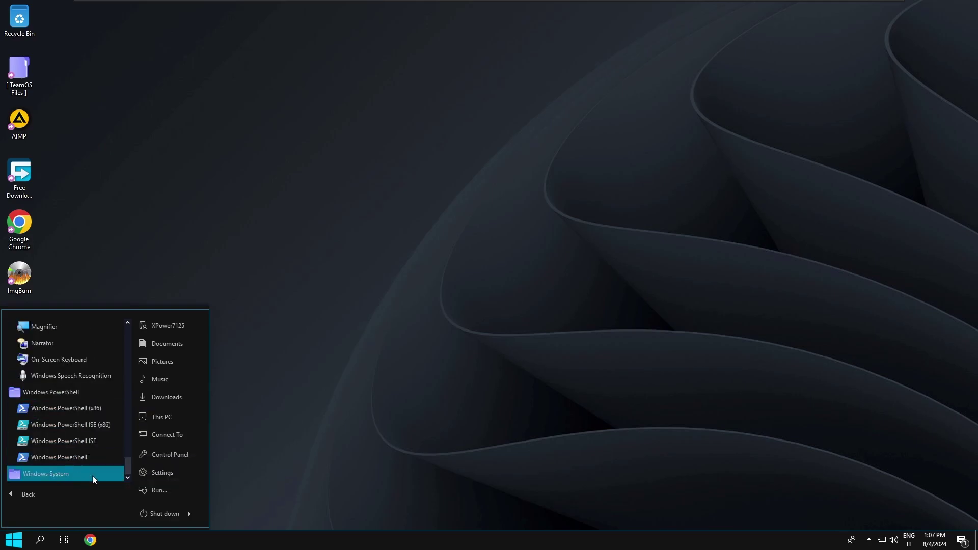
left_click(91, 475)
left_click_drag(129, 463, 159, 298)
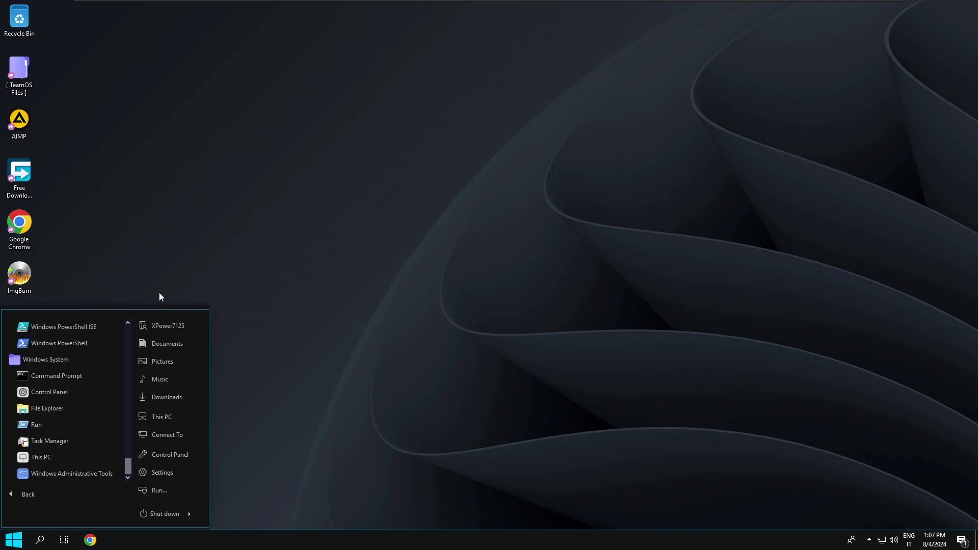
scroll(63, 392, "up", 10)
scroll(56, 369, "up", 10)
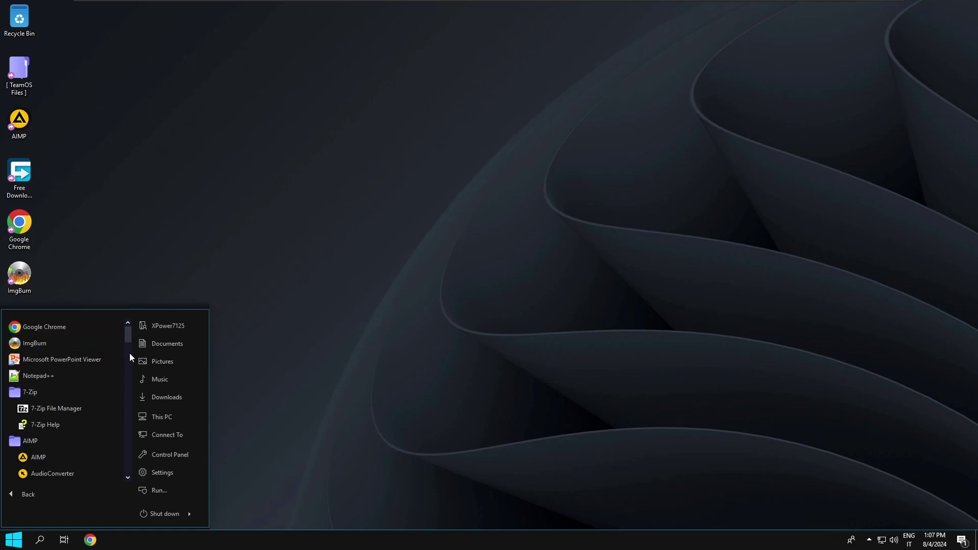
right_click(139, 265)
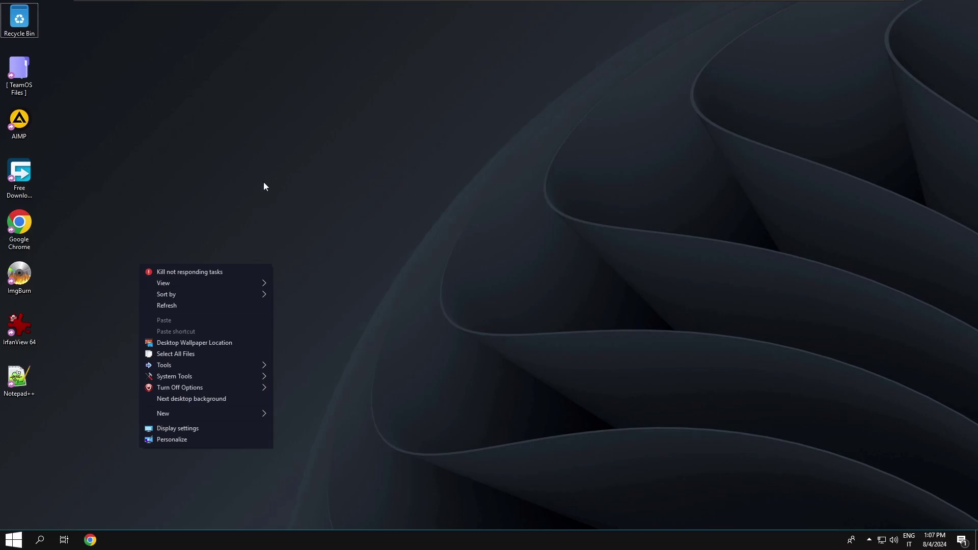
key("Escape")
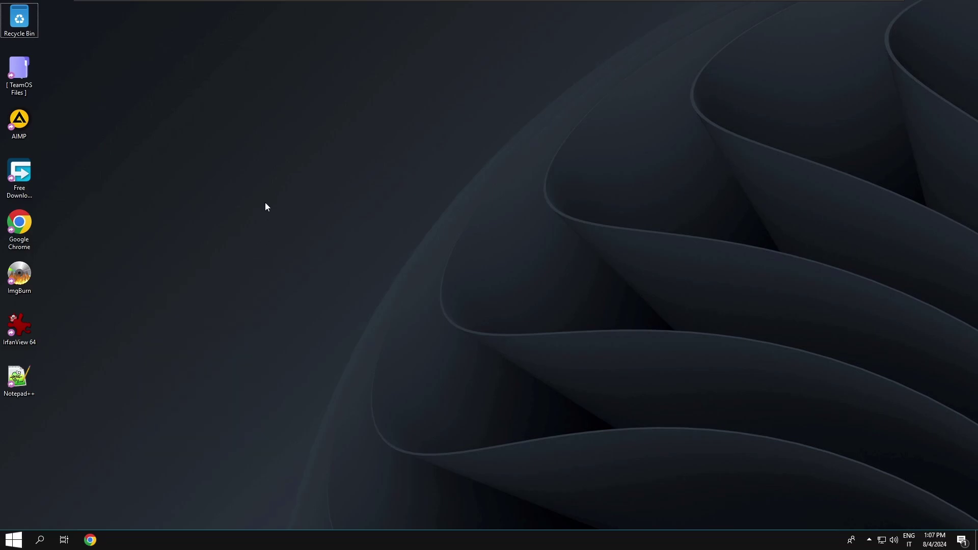
- Open the Start menu's properties and try to apply the nebula visual style with the Windows 10 button in StartIsBack configuration
key("super")
right_click(66, 454)
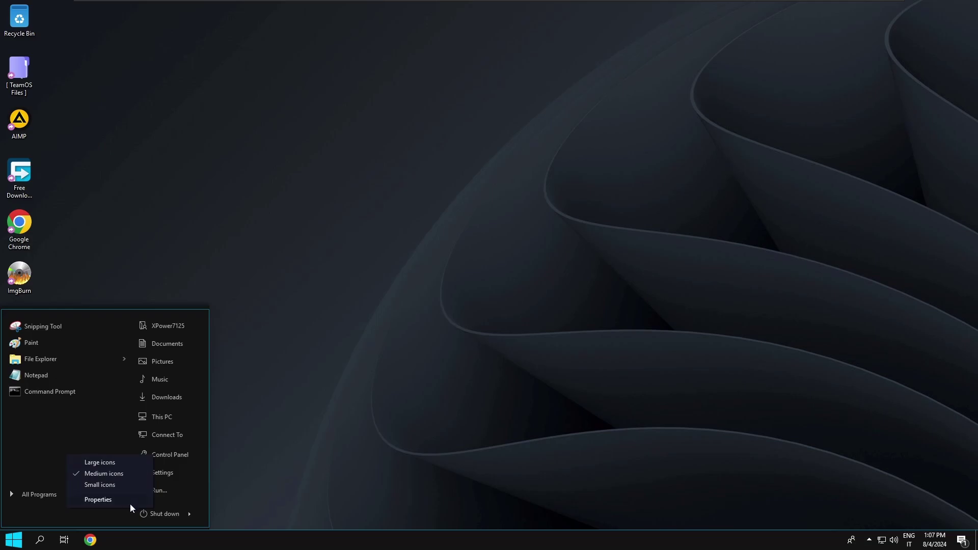
left_click(119, 499)
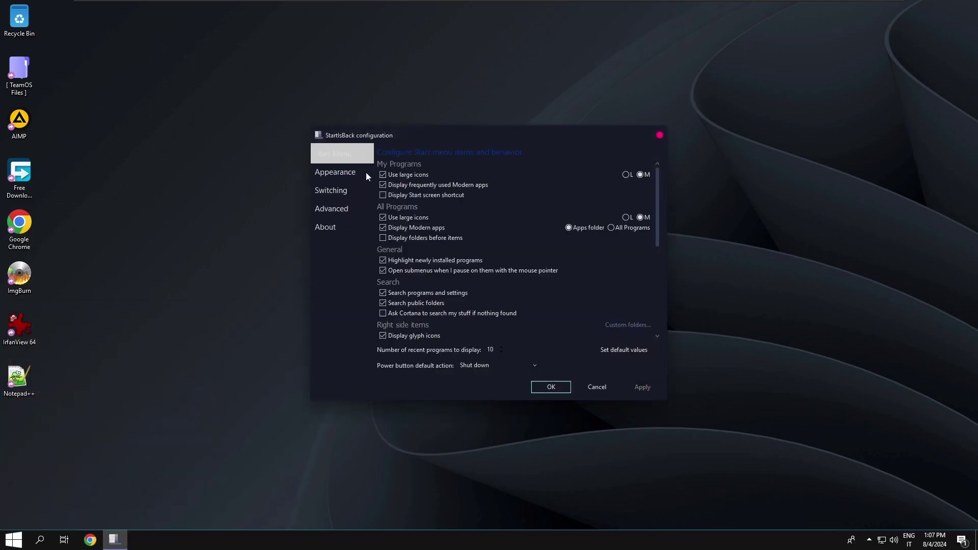
left_click(365, 173)
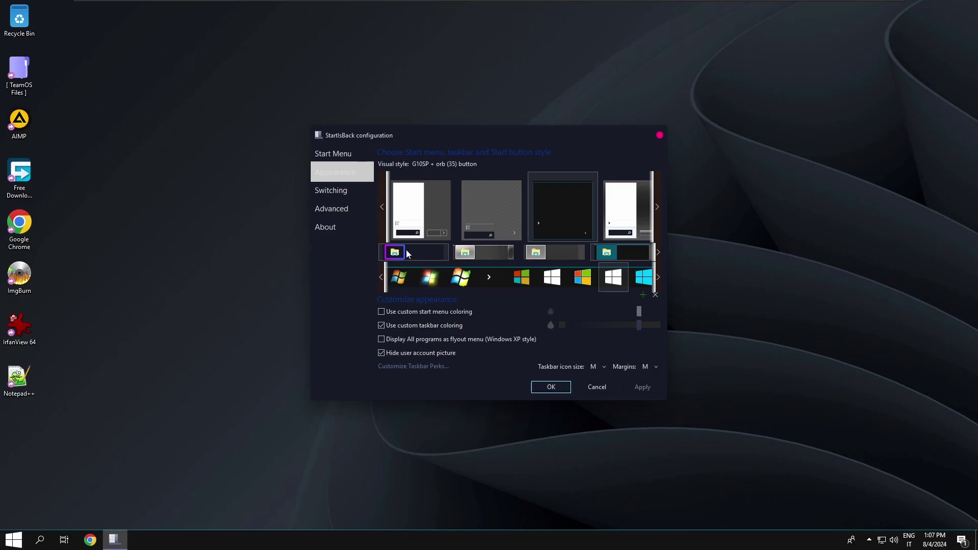
left_click(380, 198)
left_click(490, 206)
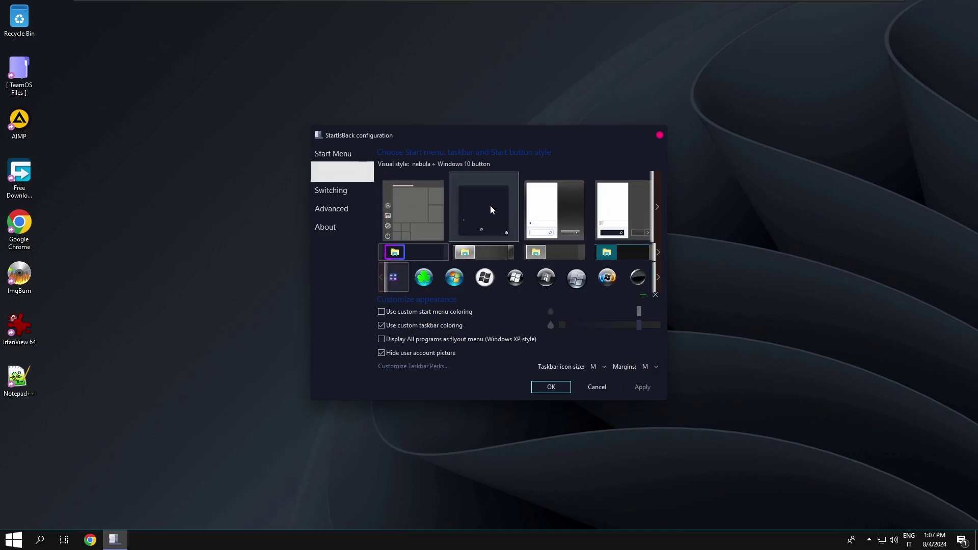
left_click(644, 391)
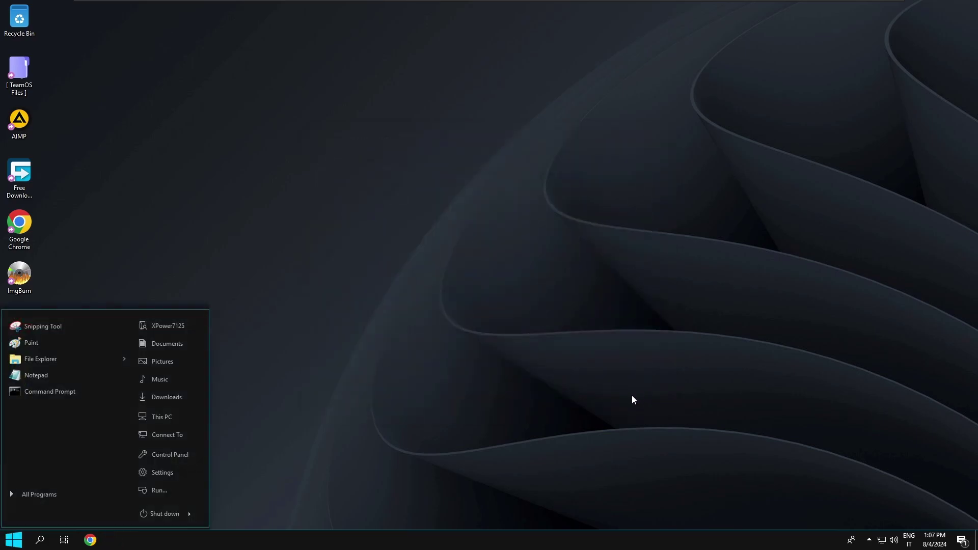
- Open File Explorer at This PC to check its folders, drives and system details, and close the window
key("super+e")
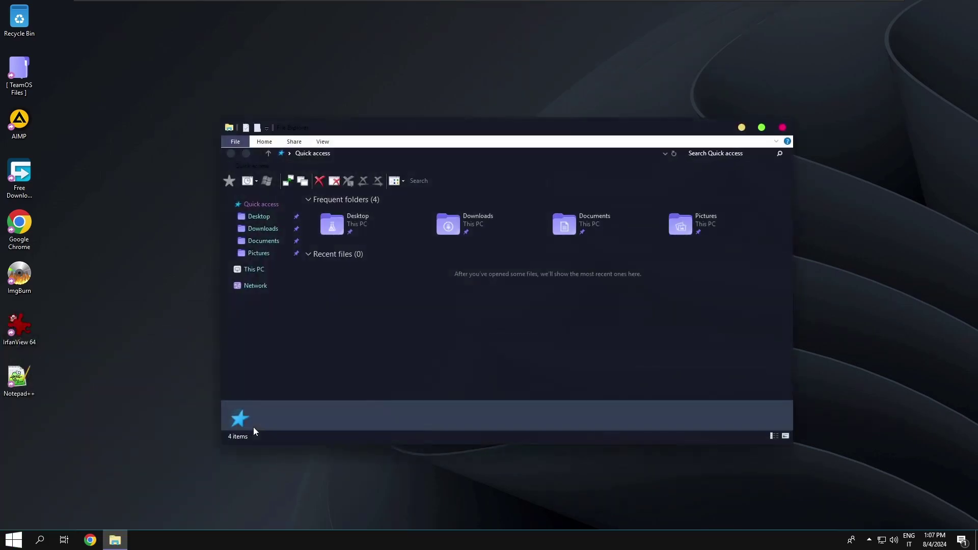
left_click(258, 273)
left_click_drag(375, 369, 398, 334)
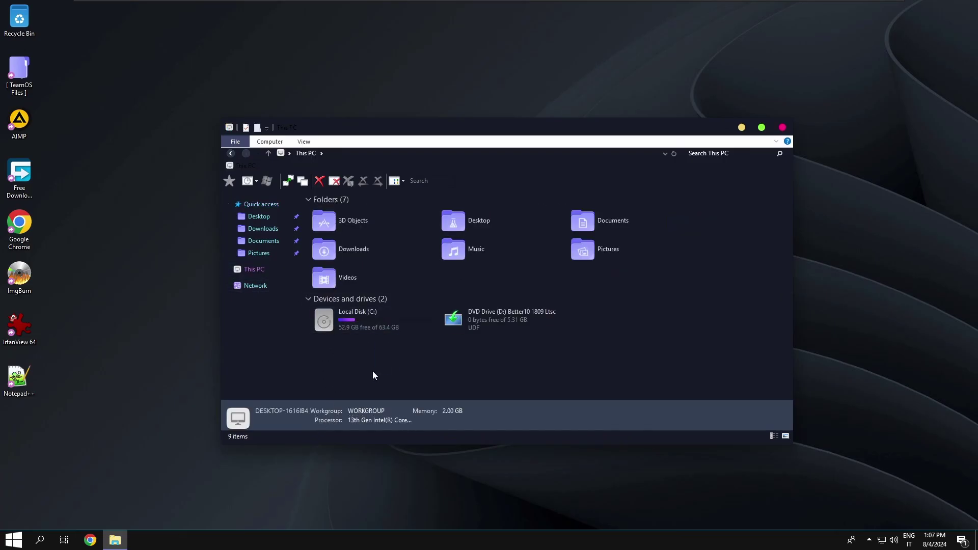
key("alt+F4")
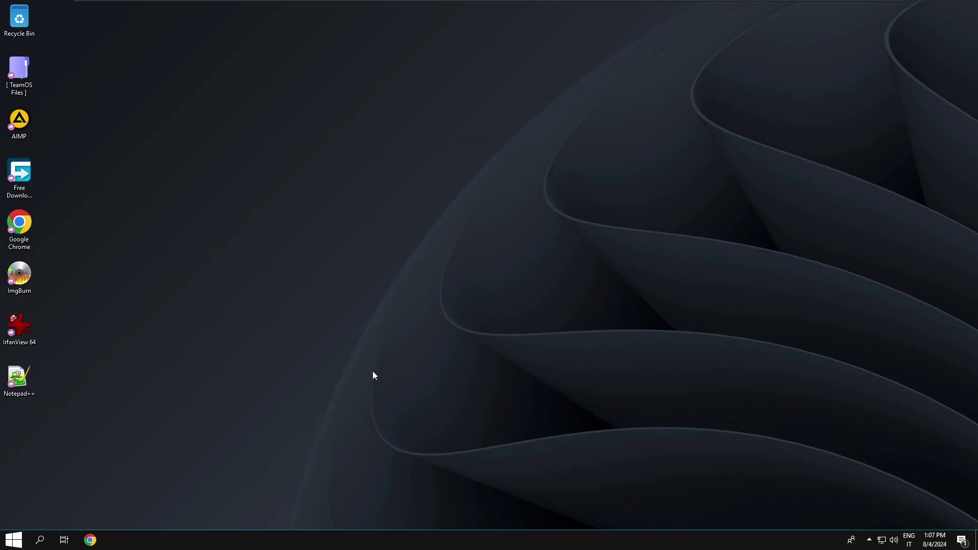
- Open Task Manager and check the memory and CPU performance graphs
key("ctrl+shift+Escape")
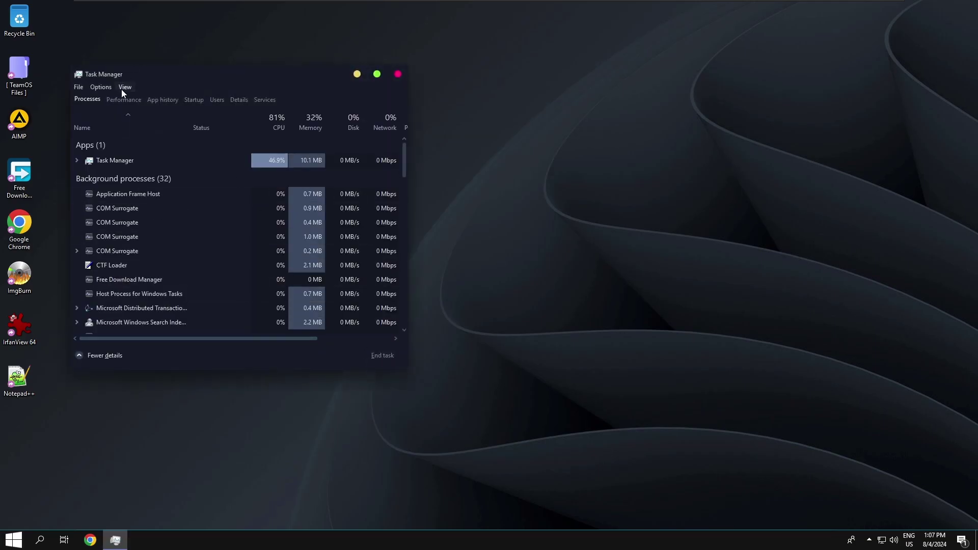
left_click(115, 100)
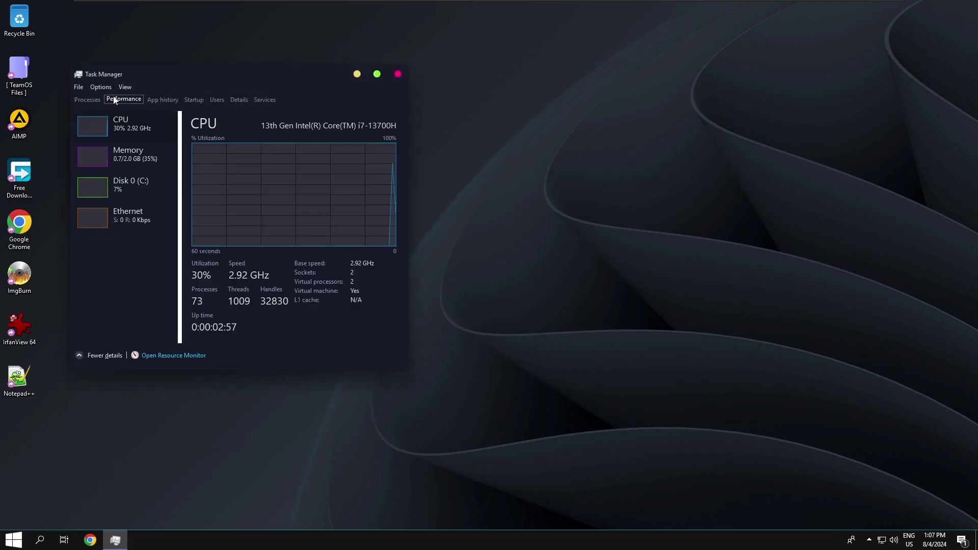
left_click(156, 151)
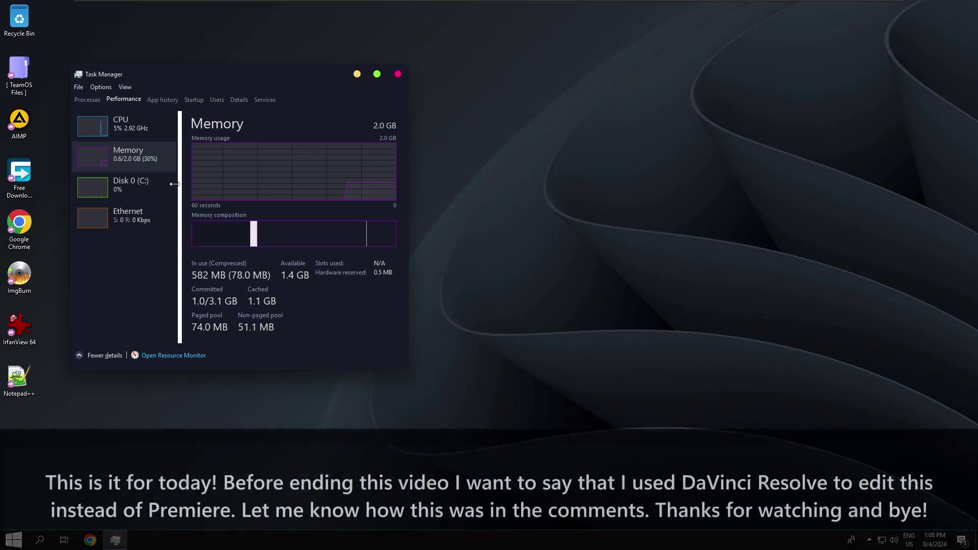
left_click(133, 118)
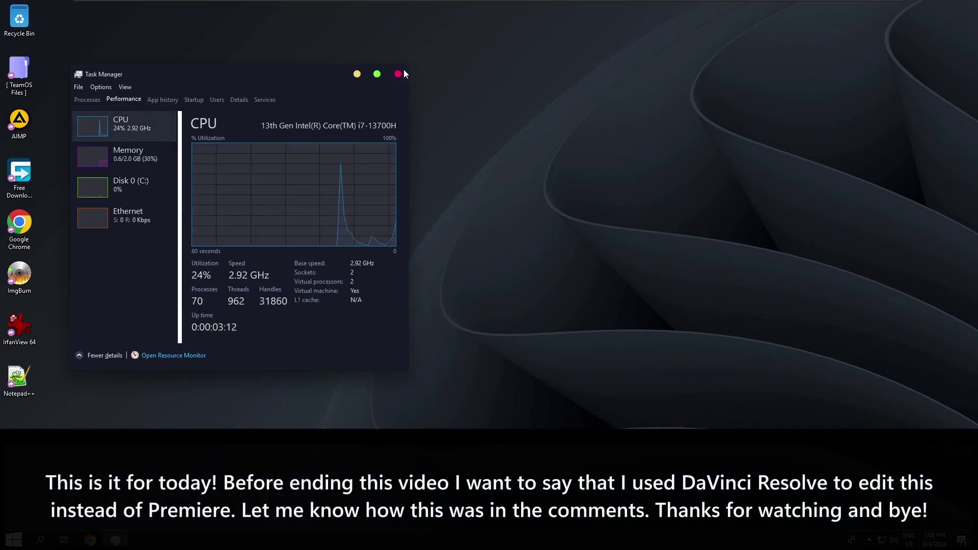